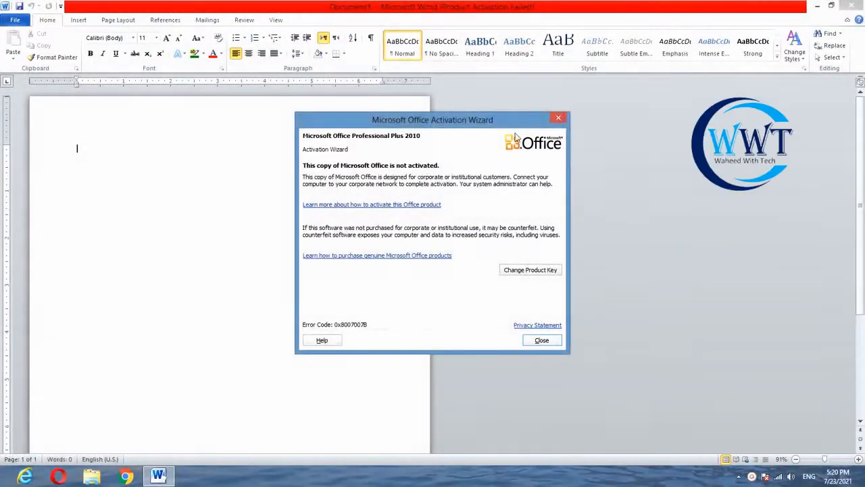
# Dismiss the activation wizard and switch the blank document's page orientation to landscape.
pyautogui.click(558, 117)
pyautogui.click(84, 22)
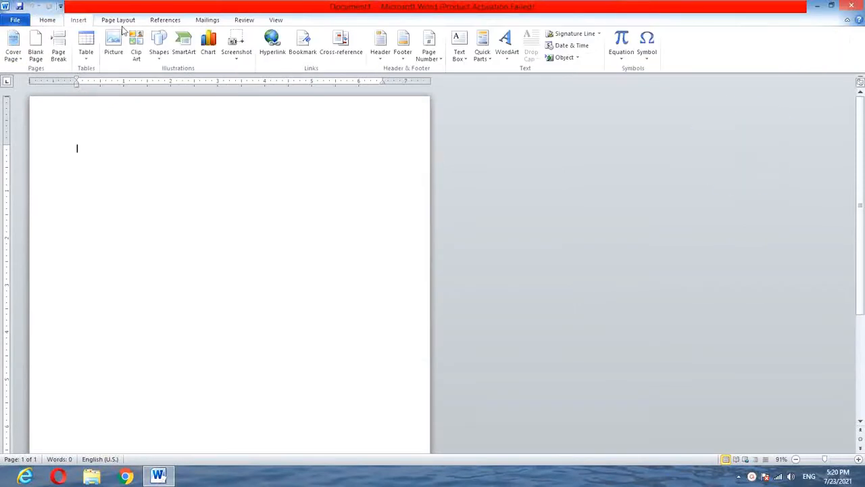
pyautogui.click(107, 22)
pyautogui.click(110, 49)
pyautogui.click(128, 100)
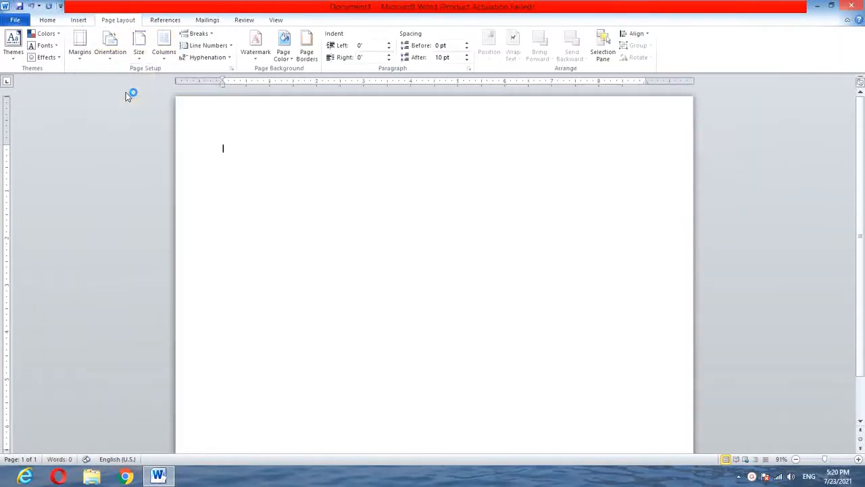
# Set a custom paper size about 8 inches wide and 6 inches high for the whole document.
pyautogui.click(138, 52)
pyautogui.click(194, 309)
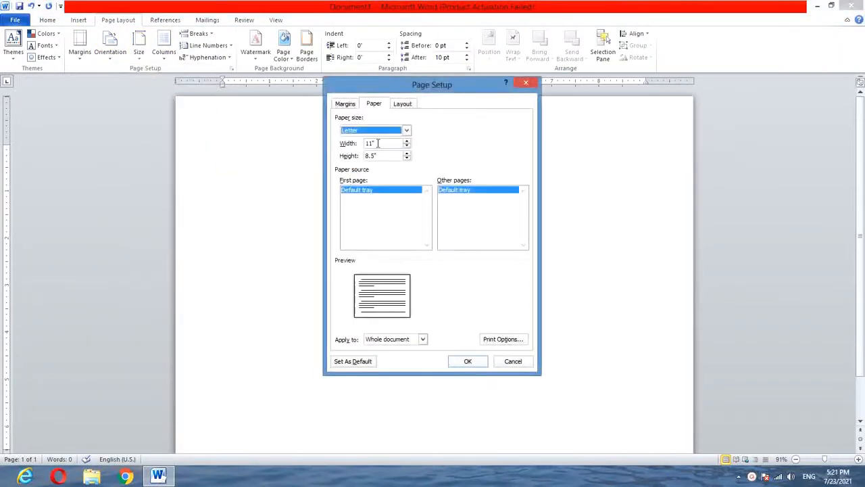
pyautogui.moveTo(378, 144); pyautogui.dragTo(319, 162)
pyautogui.write('6')
pyautogui.click(476, 364)
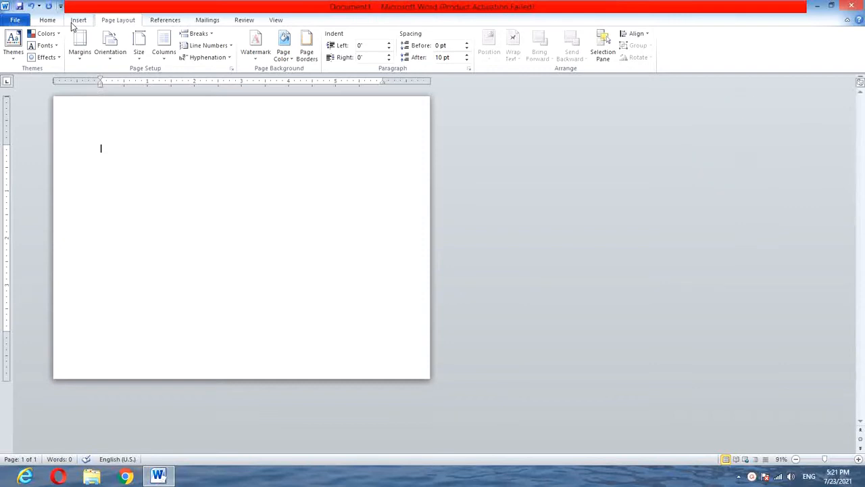
# Insert the green open-book logo picture from the Downloads folder.
pyautogui.click(78, 20)
pyautogui.click(111, 53)
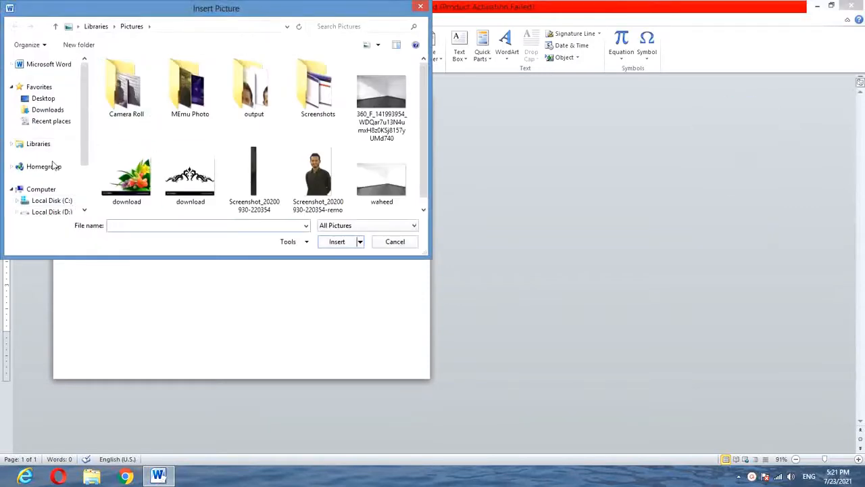
pyautogui.click(47, 110)
pyautogui.click(251, 83)
pyautogui.click(337, 242)
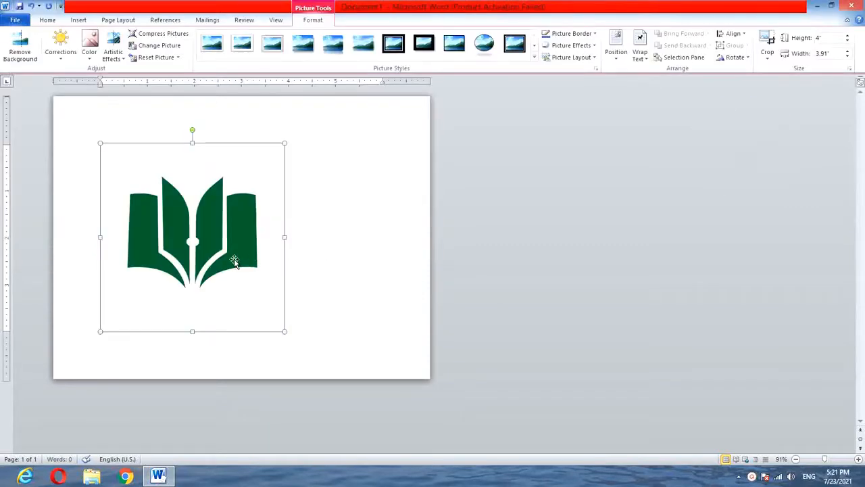
# Set the book picture's text wrapping to In Front of Text and move it to the middle of the page.
pyautogui.click(639, 48)
pyautogui.click(658, 148)
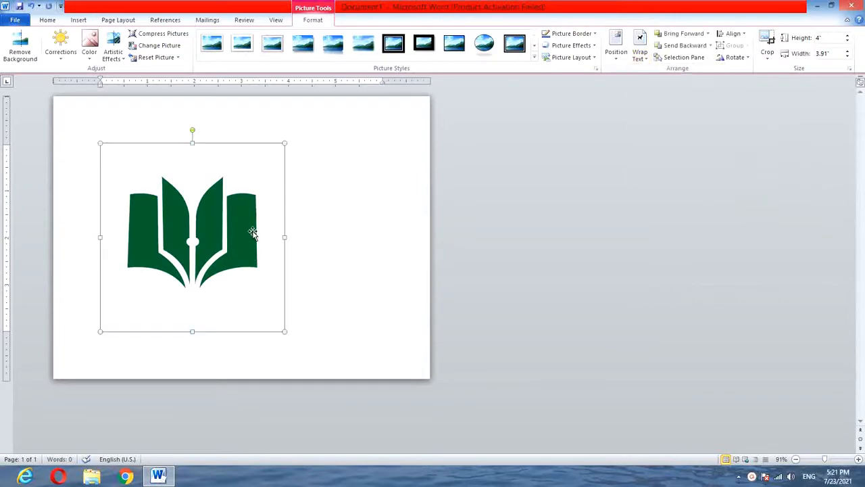
pyautogui.moveTo(252, 233); pyautogui.dragTo(270, 245)
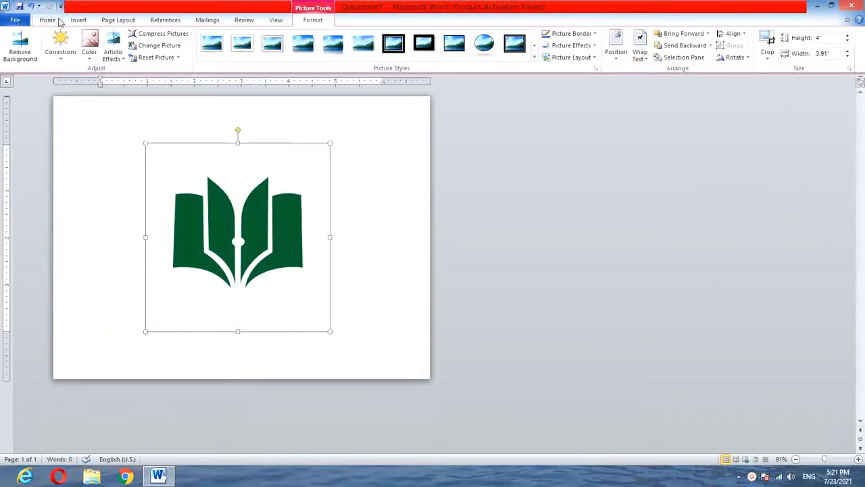
# Save the document in Documents as a Word 97-2003 Template named 555555.
pyautogui.click(15, 20)
pyautogui.click(31, 52)
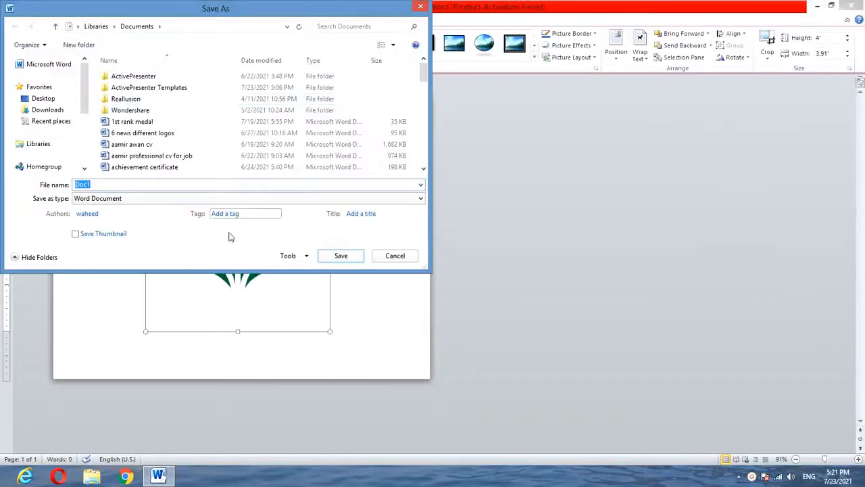
pyautogui.click(226, 198)
pyautogui.click(223, 249)
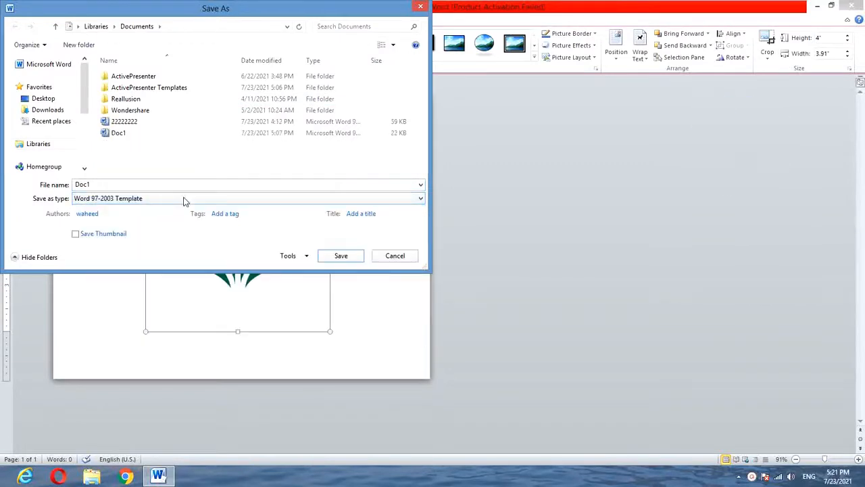
pyautogui.doubleClick(181, 185)
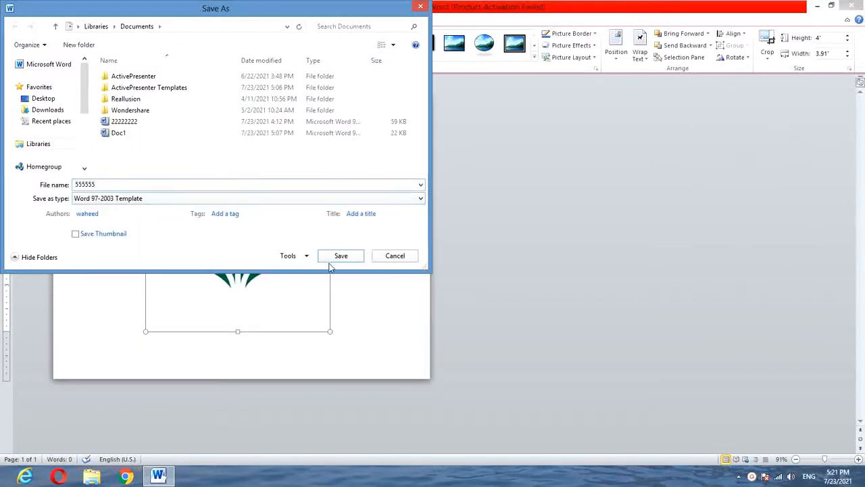
pyautogui.click(334, 259)
# Insert an arched black WordArt title reading "Army Public School & College System" above the book.
pyautogui.click(78, 20)
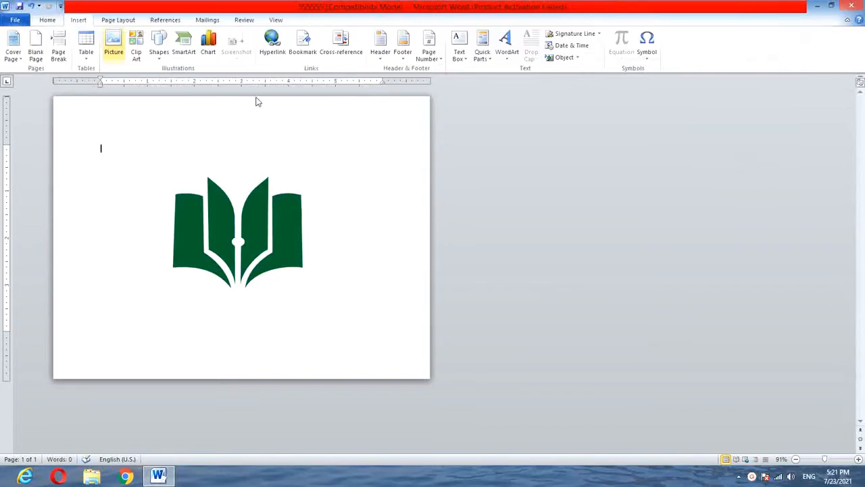
pyautogui.click(507, 47)
pyautogui.click(573, 100)
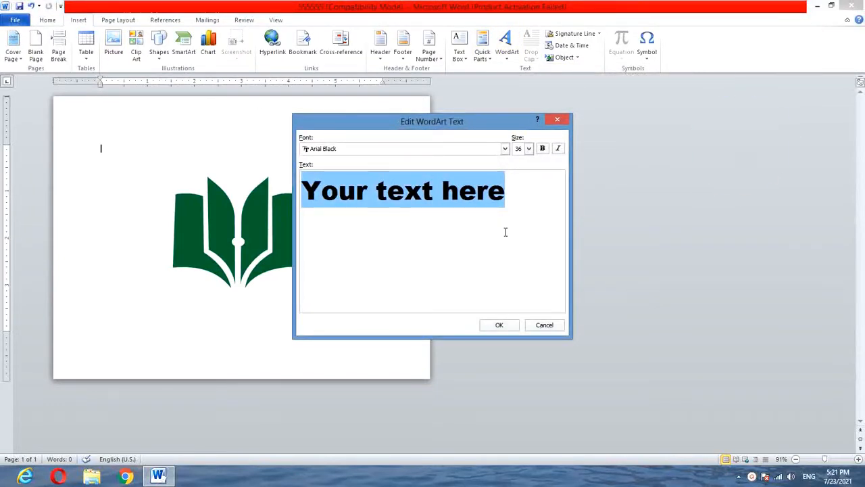
pyautogui.write('Army Publi')
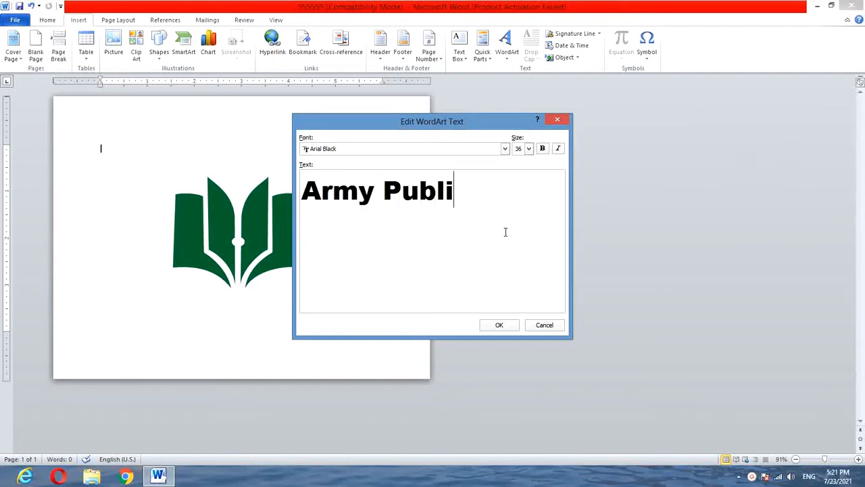
pyautogui.write('c School')
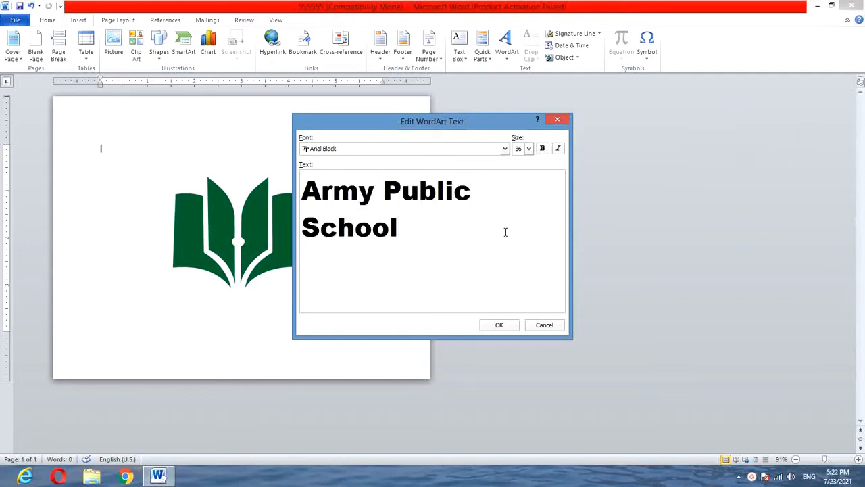
pyautogui.write(' & College Syste,')
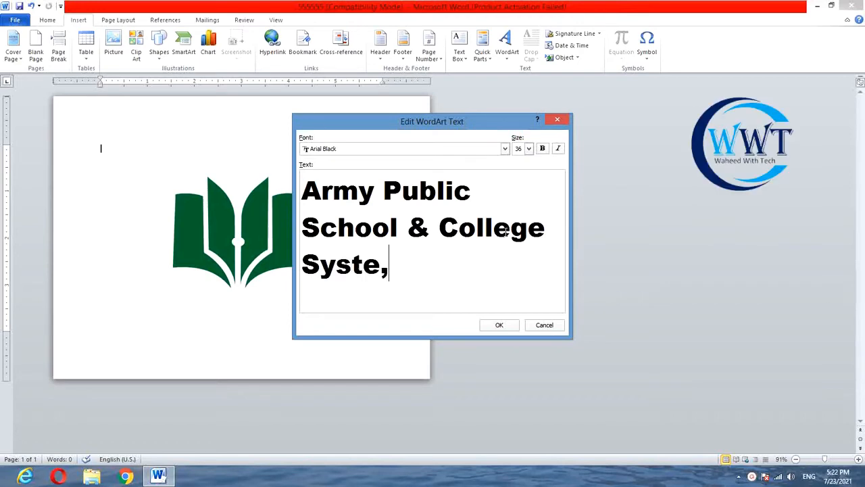
pyautogui.press('BackSpace')
pyautogui.write('m')
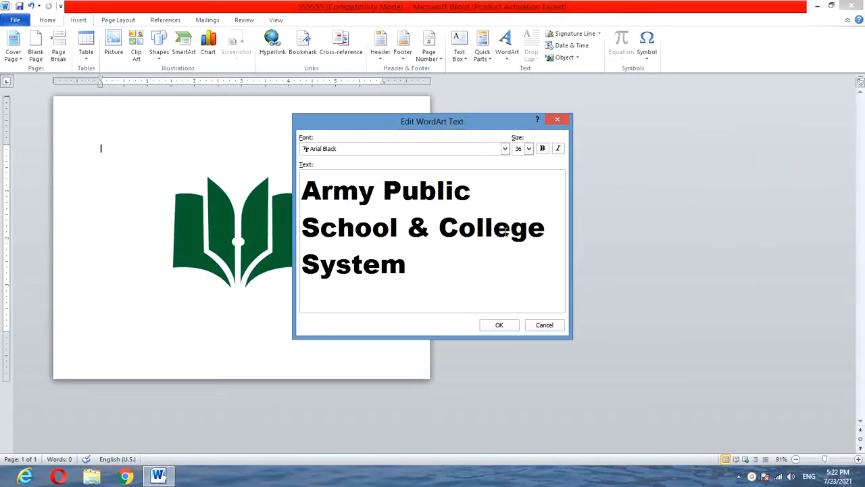
pyautogui.click(500, 325)
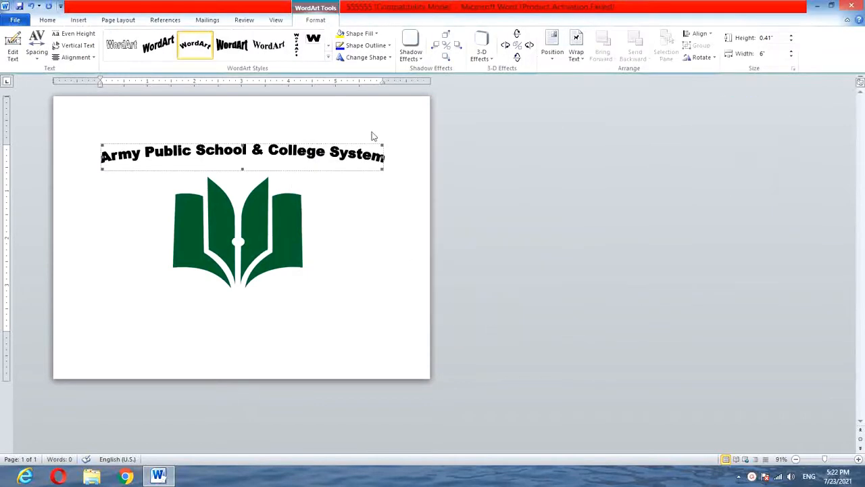
# Stretch the WordArt title to about 5.43 inches high so the text arches around the book.
pyautogui.click(356, 58)
pyautogui.click(360, 83)
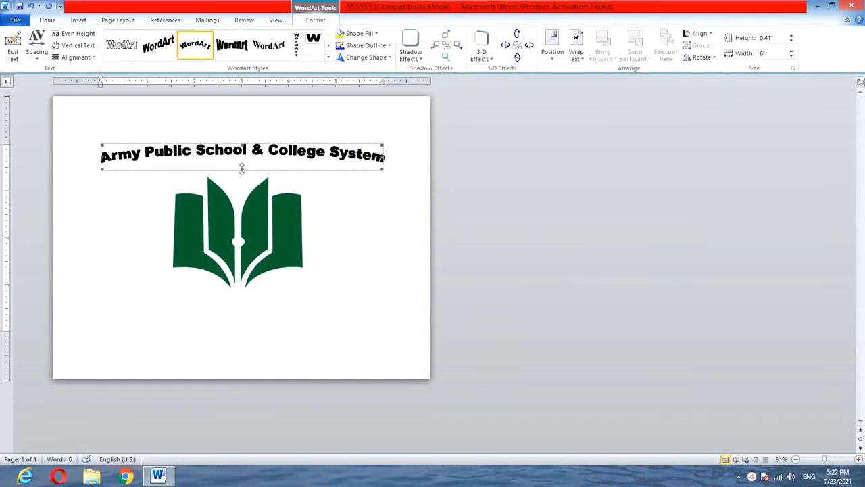
pyautogui.moveTo(220, 407); pyautogui.dragTo(220, 403)
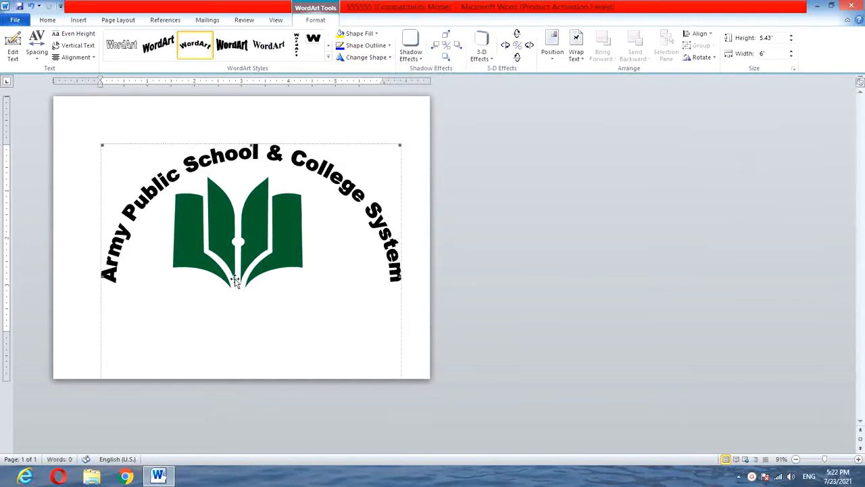
# Set the arched title's text wrapping to In Front of Text.
pyautogui.click(230, 158)
pyautogui.click(133, 214)
pyautogui.click(576, 47)
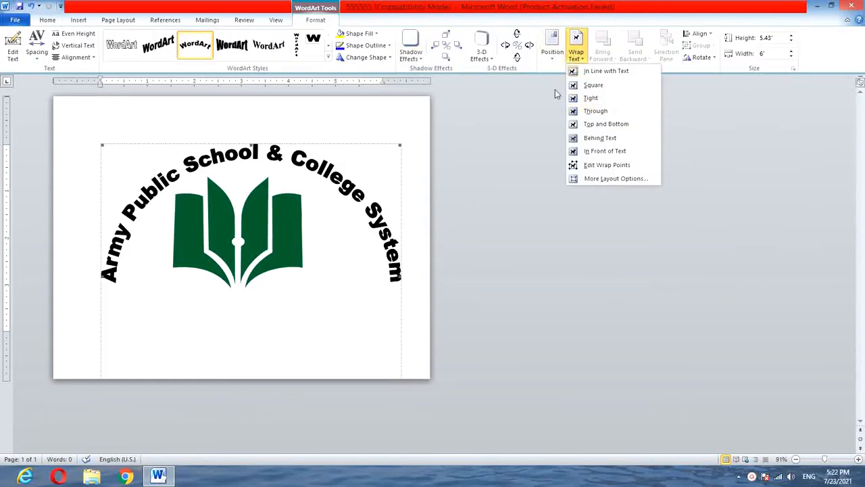
pyautogui.click(588, 152)
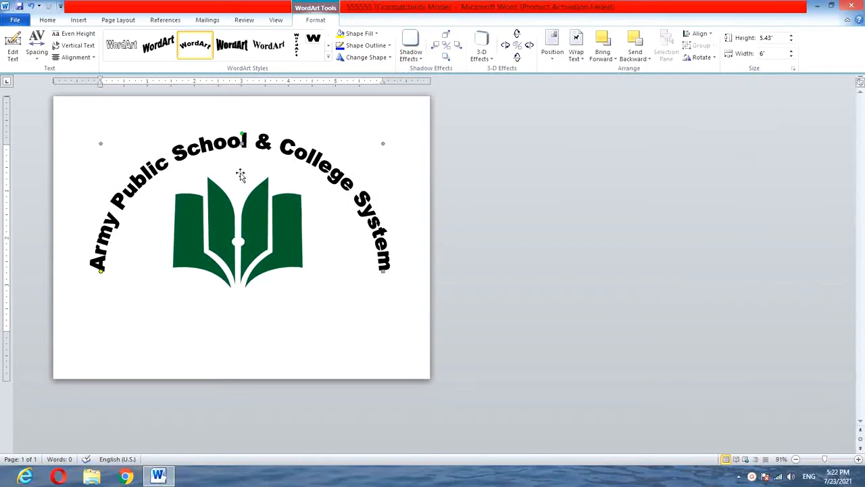
# Resize the arched title to about 5.36 by 4.74 inches and move both it and the book picture upward.
pyautogui.moveTo(381, 144); pyautogui.dragTo(350, 149)
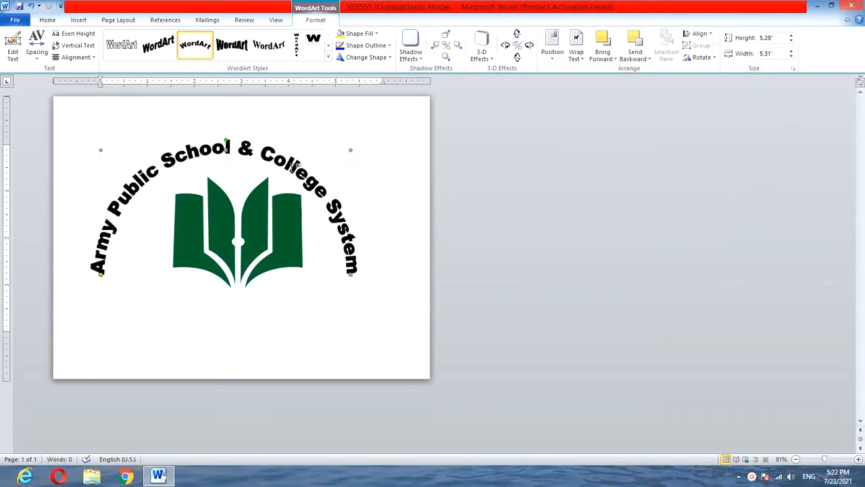
pyautogui.moveTo(112, 149); pyautogui.dragTo(127, 146)
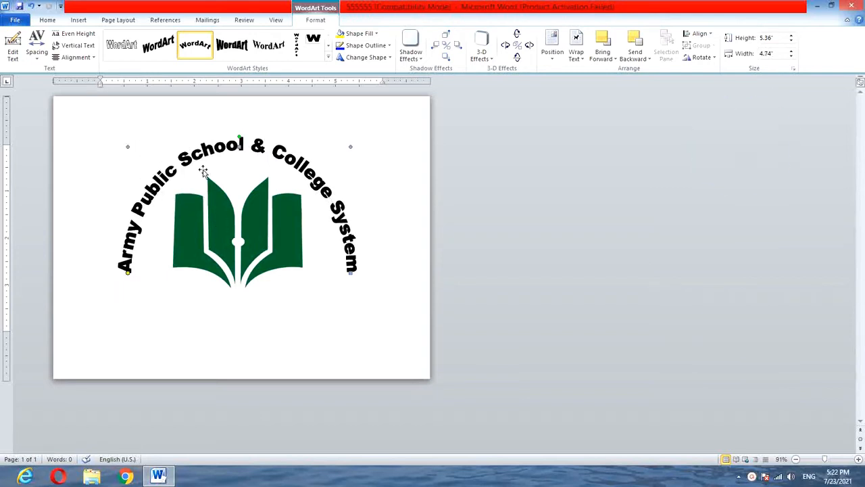
pyautogui.moveTo(193, 150); pyautogui.dragTo(193, 138)
pyautogui.moveTo(221, 219); pyautogui.dragTo(223, 210)
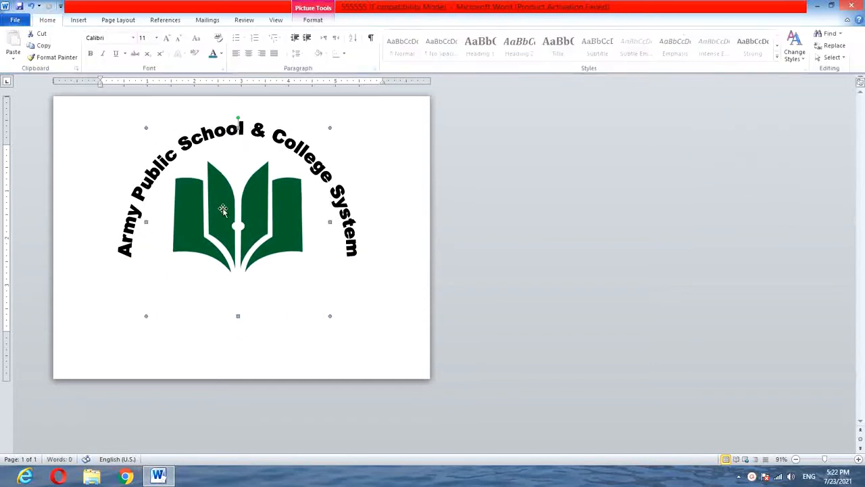
# Resize the arched title further to about 4.96 inches high and 4.54 inches wide.
pyautogui.click(110, 168)
pyautogui.doubleClick(124, 245)
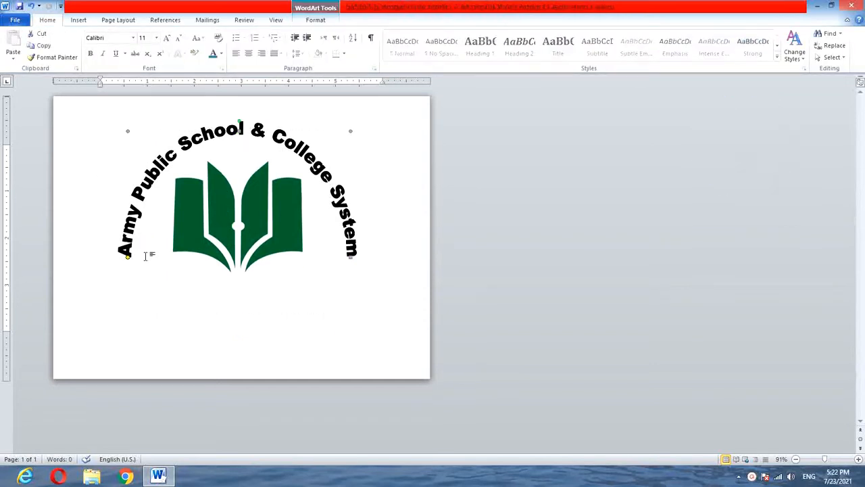
pyautogui.moveTo(127, 130); pyautogui.dragTo(137, 127)
pyautogui.moveTo(179, 146); pyautogui.dragTo(170, 155)
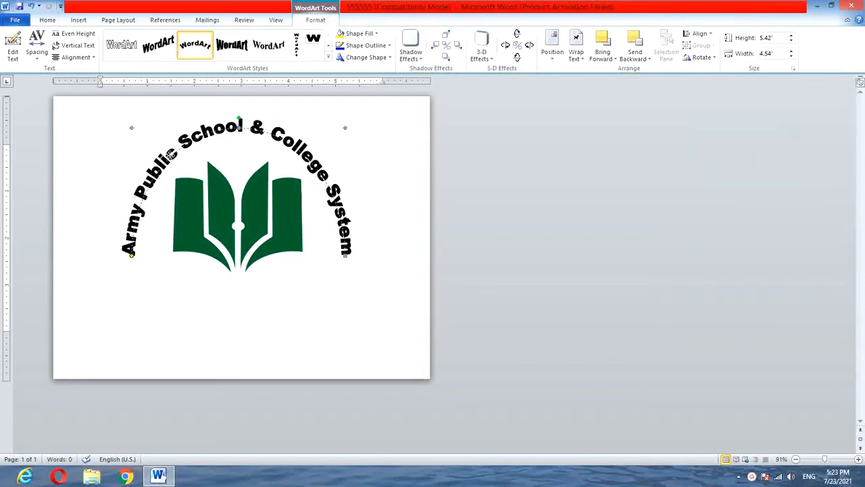
pyautogui.hotkey('ctrl', 'z')
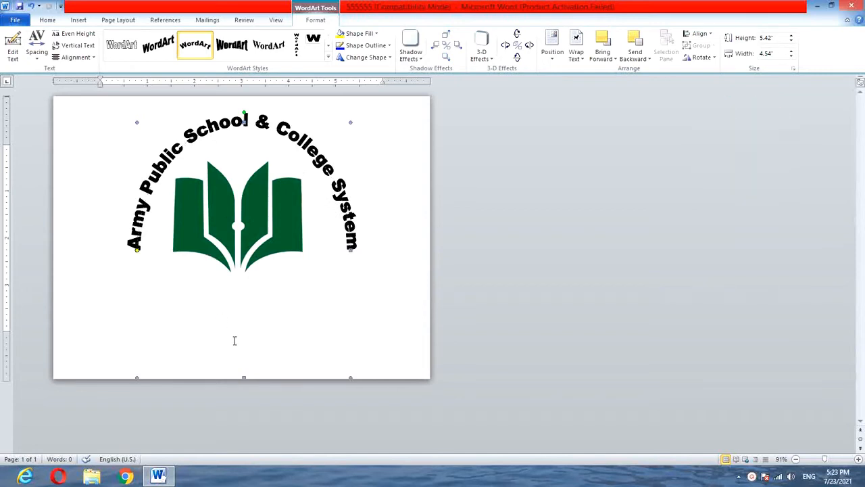
pyautogui.moveTo(244, 377); pyautogui.dragTo(244, 356)
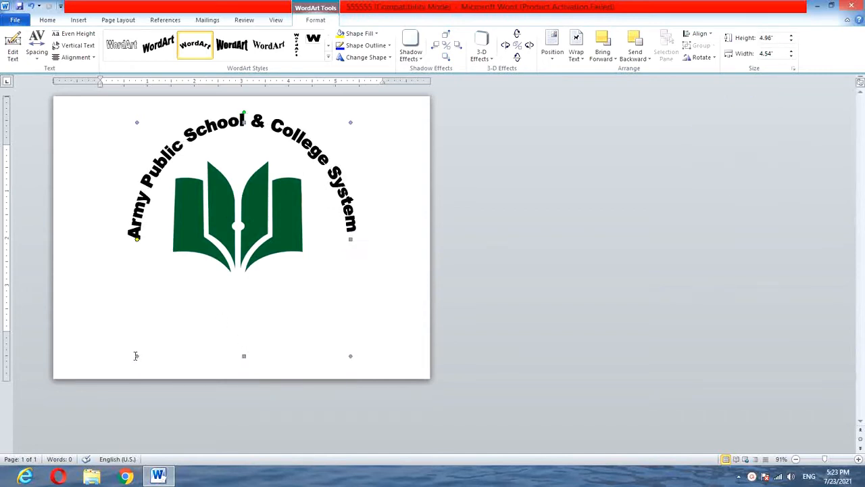
# Make the arched title slightly narrower and taller, and centre it over the book picture.
pyautogui.doubleClick(136, 355)
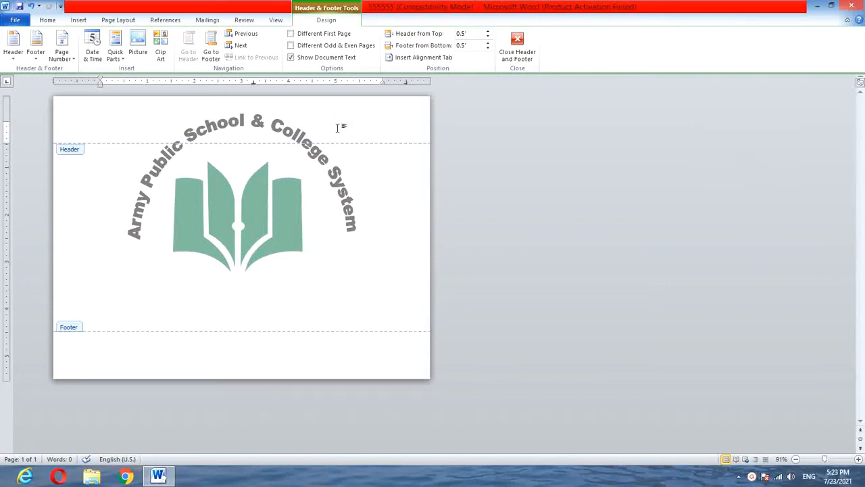
pyautogui.doubleClick(360, 217)
pyautogui.click(133, 222)
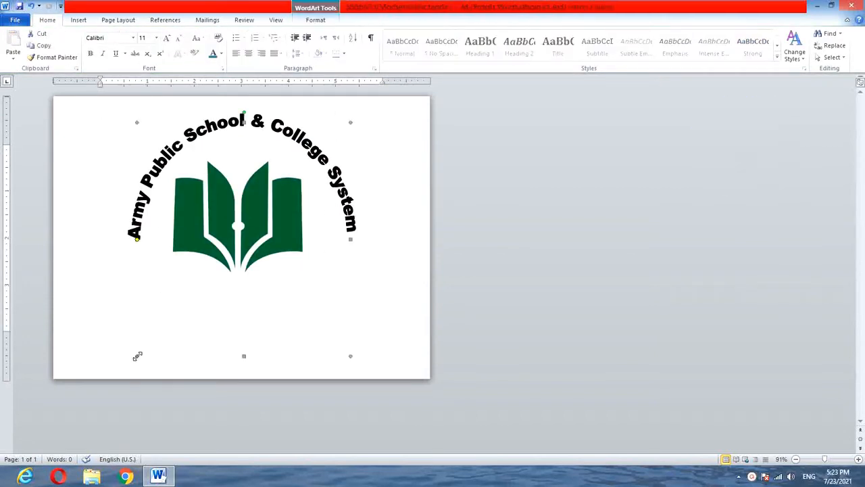
pyautogui.moveTo(137, 356); pyautogui.dragTo(148, 375)
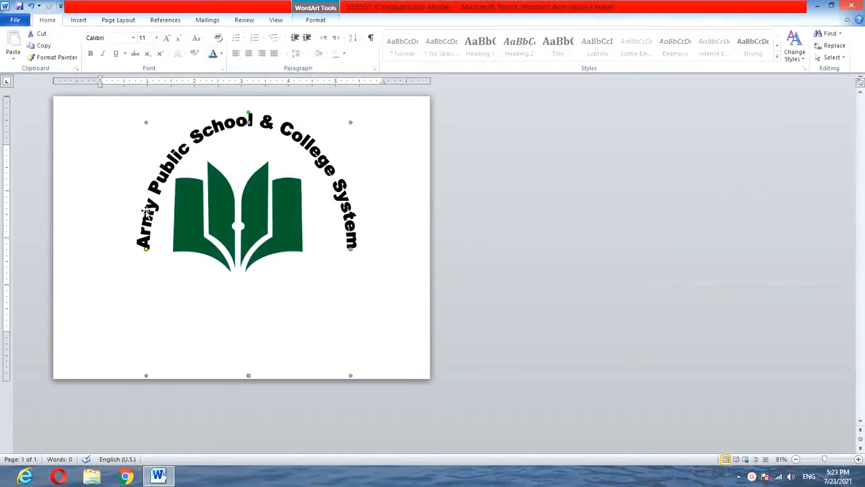
pyautogui.moveTo(144, 211); pyautogui.dragTo(139, 211)
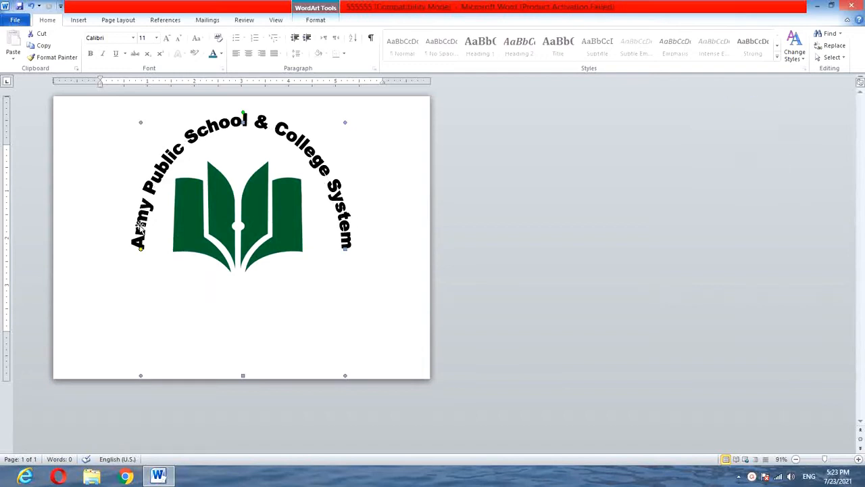
pyautogui.moveTo(139, 230); pyautogui.dragTo(136, 225)
pyautogui.click(125, 178)
# Draw a curved down ribbon about 2.06 inches high and 3.67 inches wide across the bottom of the book.
pyautogui.click(79, 20)
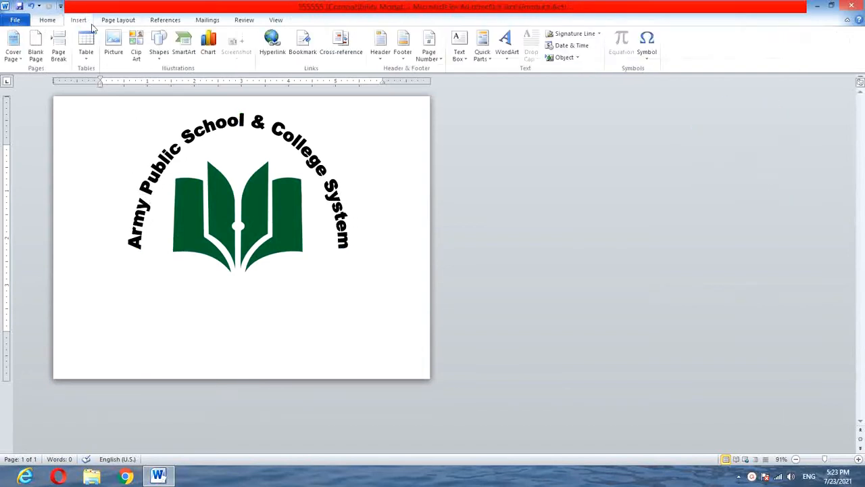
pyautogui.click(159, 47)
pyautogui.click(252, 289)
pyautogui.moveTo(153, 247); pyautogui.dragTo(325, 343)
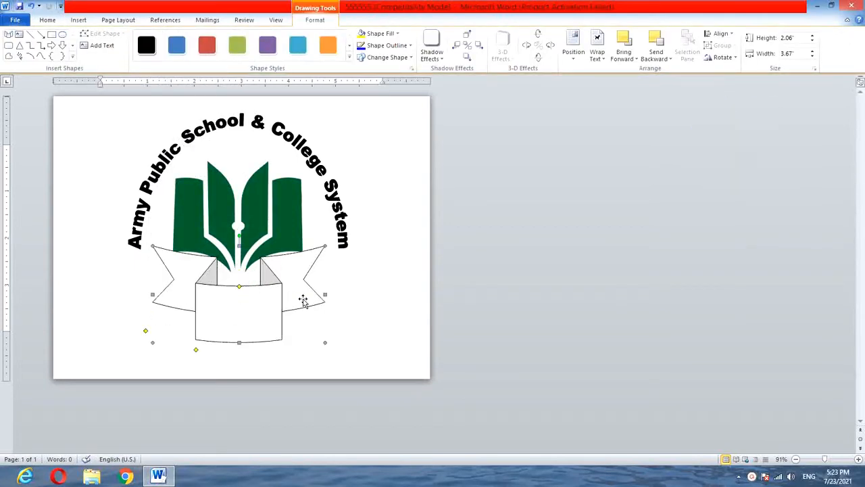
# Widen the ribbon to about 4.08 inches, centre it beneath the book, widen its middle panel and deepen its curve.
pyautogui.moveTo(324, 294); pyautogui.dragTo(339, 292)
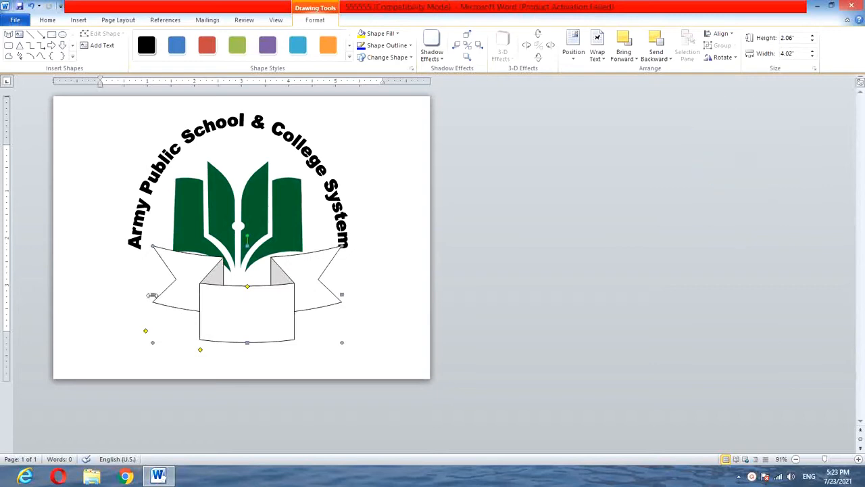
pyautogui.moveTo(152, 295); pyautogui.dragTo(137, 294)
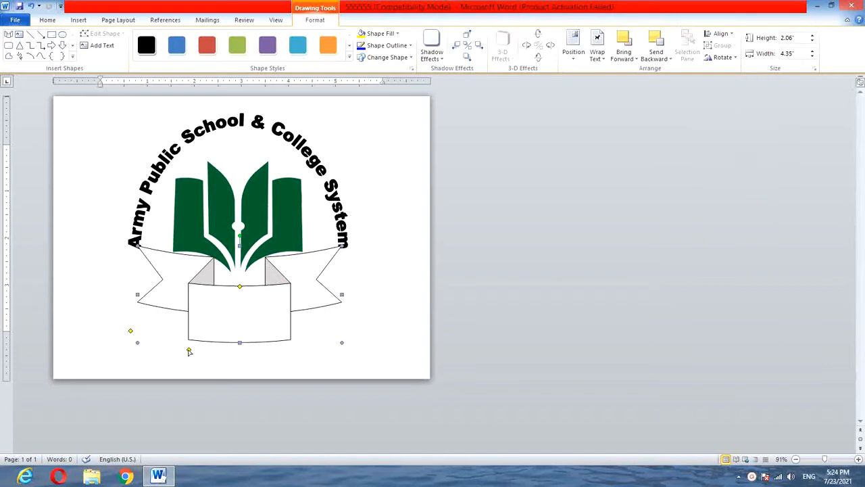
pyautogui.moveTo(189, 352); pyautogui.dragTo(178, 349)
pyautogui.moveTo(130, 330); pyautogui.dragTo(131, 319)
pyautogui.moveTo(342, 293); pyautogui.dragTo(333, 296)
pyautogui.moveTo(137, 293); pyautogui.dragTo(141, 295)
pyautogui.moveTo(237, 289); pyautogui.dragTo(242, 295)
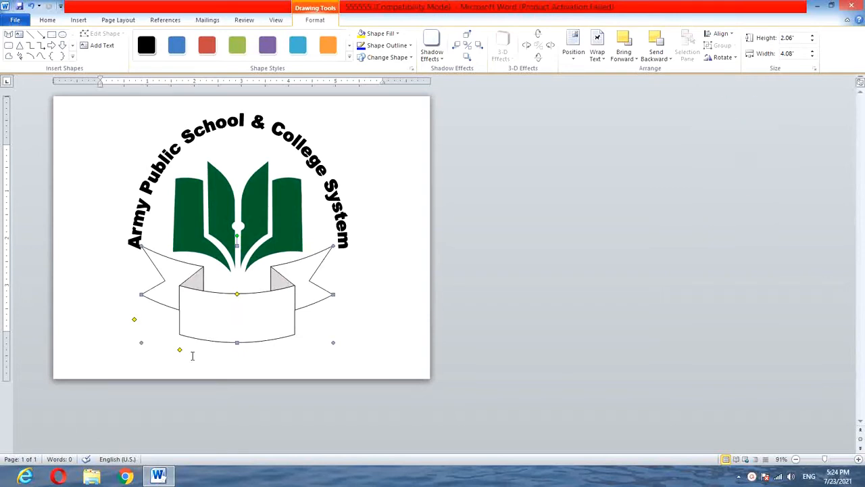
# Resize the ribbon to about 1.74 by 3.98 inches, move it slightly down, and deepen its curve with narrower folds.
pyautogui.moveTo(180, 351); pyautogui.dragTo(146, 327)
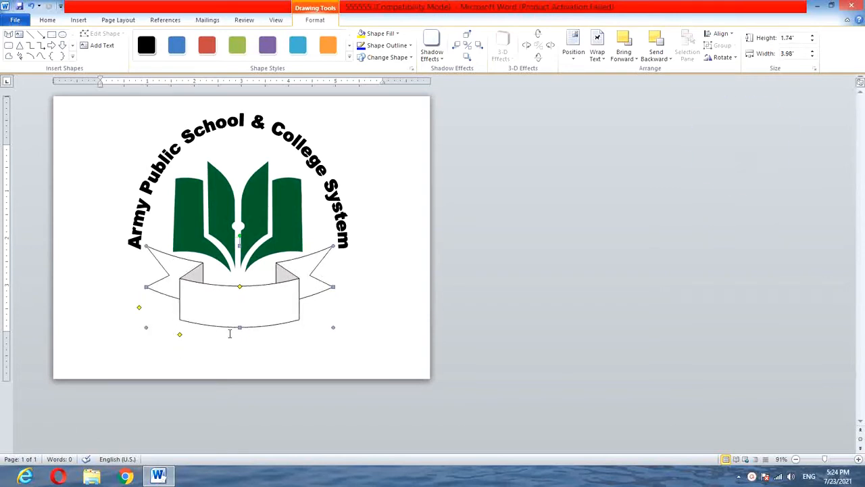
pyautogui.press('Down')
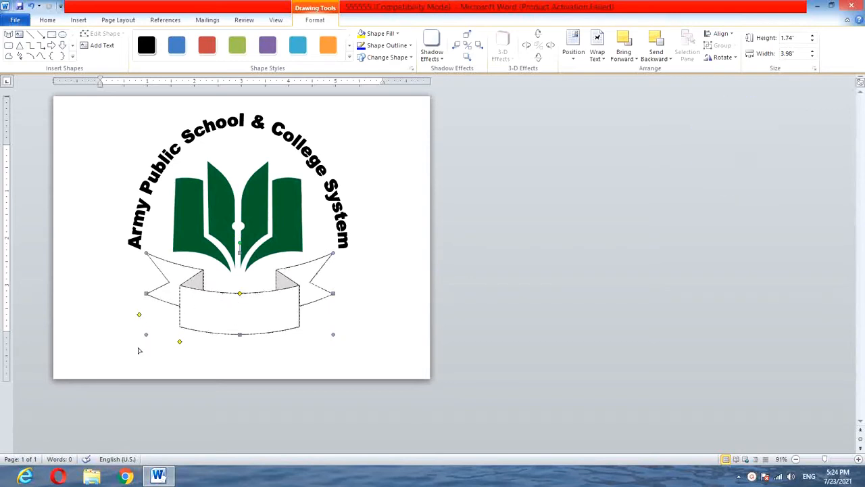
pyautogui.moveTo(138, 315); pyautogui.dragTo(138, 301)
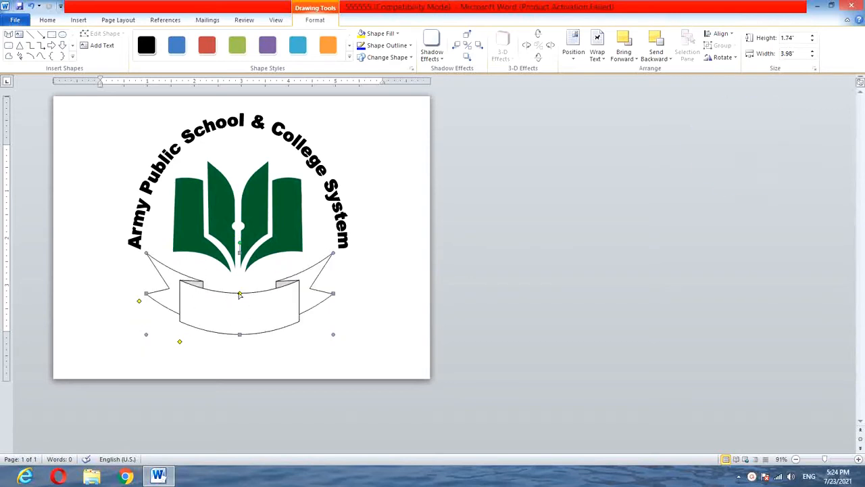
pyautogui.moveTo(240, 294); pyautogui.dragTo(240, 314)
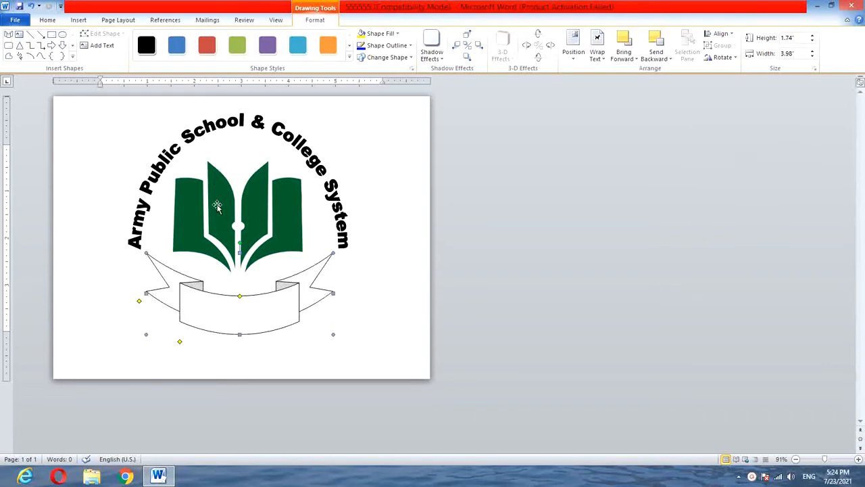
# Flatten and widen the ribbon to about 1.47 inches high and 4.16 inches wide, and deselect it.
pyautogui.press('Escape')
pyautogui.click(226, 338)
pyautogui.moveTo(141, 292); pyautogui.dragTo(143, 285)
pyautogui.moveTo(147, 334); pyautogui.dragTo(142, 325)
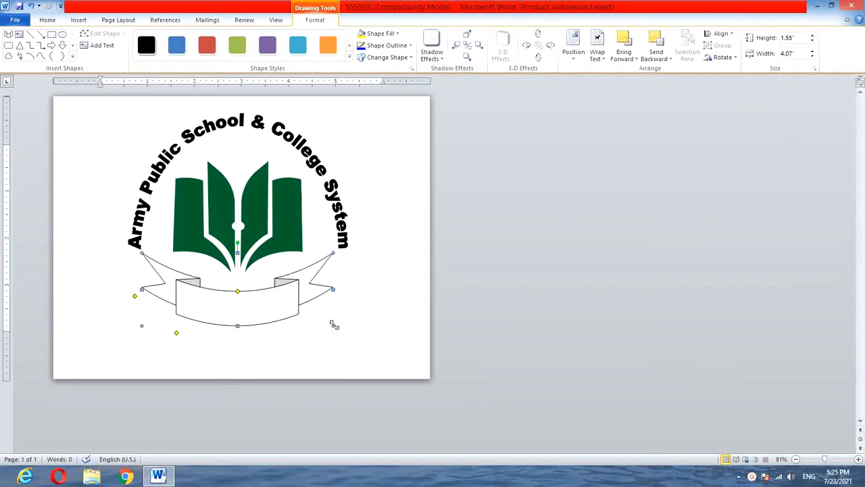
pyautogui.moveTo(333, 326); pyautogui.dragTo(337, 322)
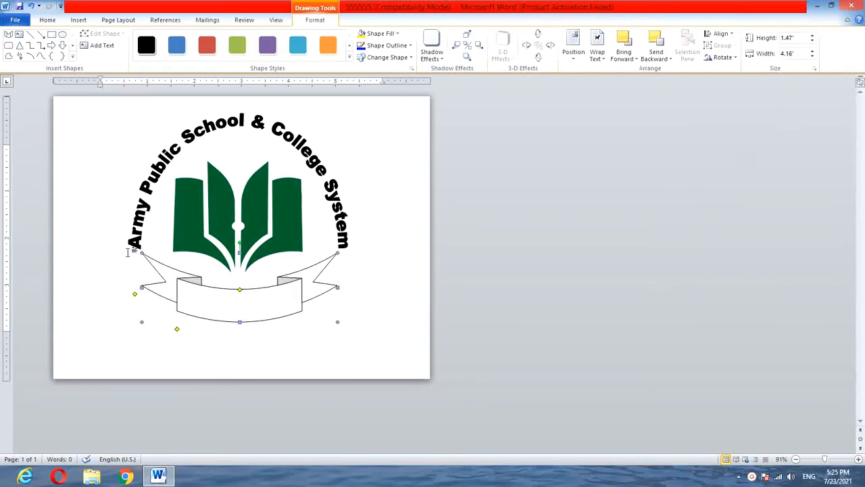
pyautogui.click(358, 205)
# Insert a WordArt in the first outlined style with the text "I Shall Rise And Shine" in Arial Black, size 36.
pyautogui.click(79, 20)
pyautogui.click(507, 60)
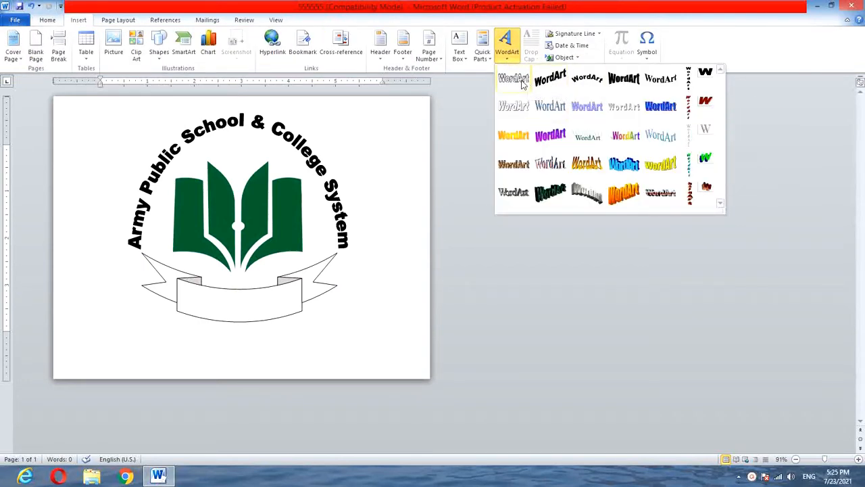
pyautogui.click(518, 83)
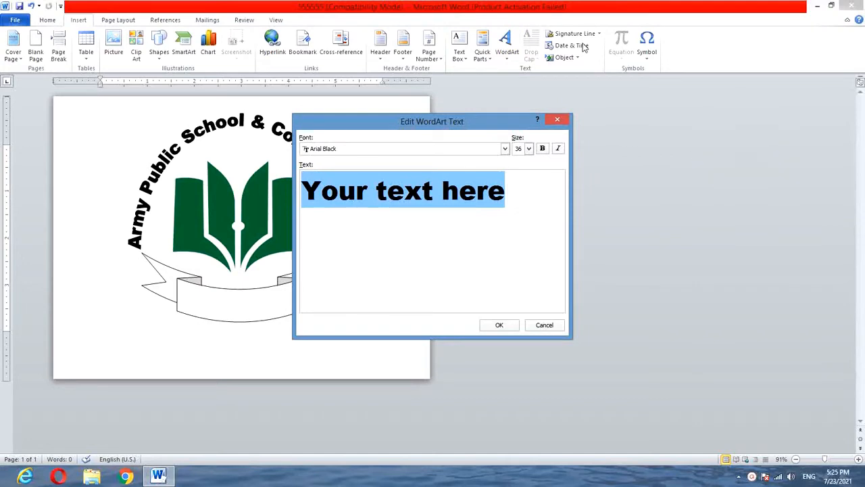
pyautogui.write('I shall')
pyautogui.press('BackSpace')
pyautogui.press('BackSpace')
pyautogui.press('BackSpace')
pyautogui.press('BackSpace')
pyautogui.press('BackSpace')
pyautogui.write('Shal')
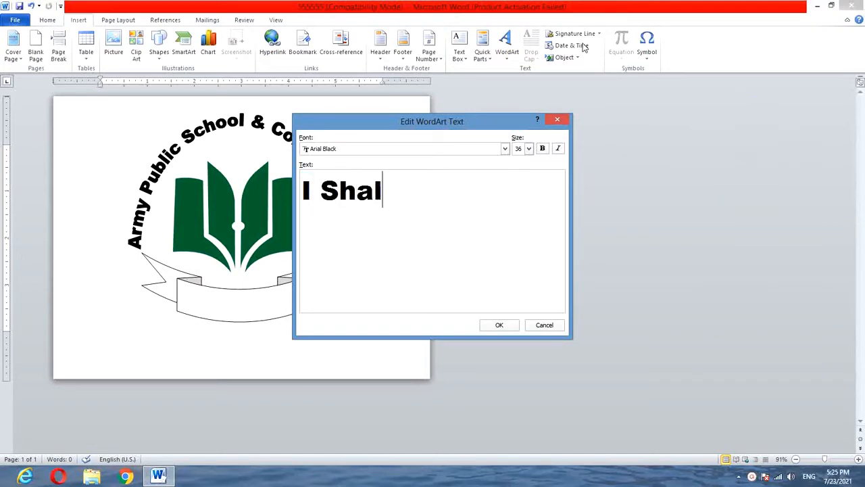
pyautogui.write('l Rise And Shi')
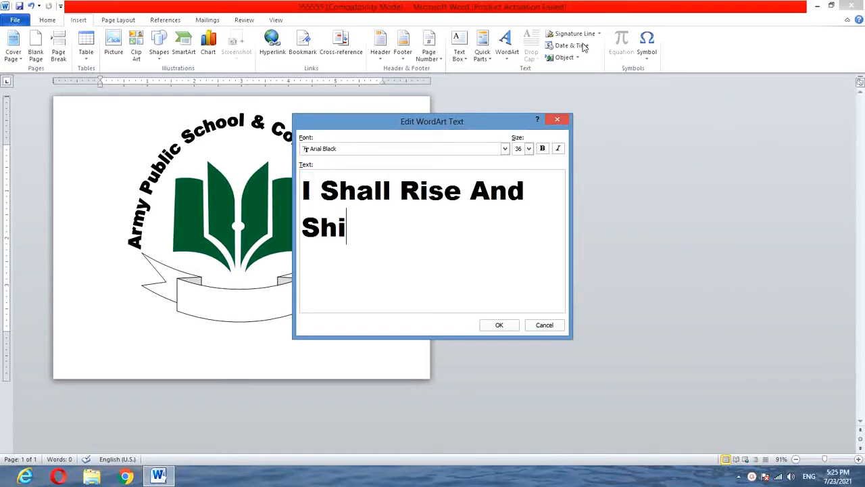
pyautogui.write('ne')
pyautogui.press('Return')
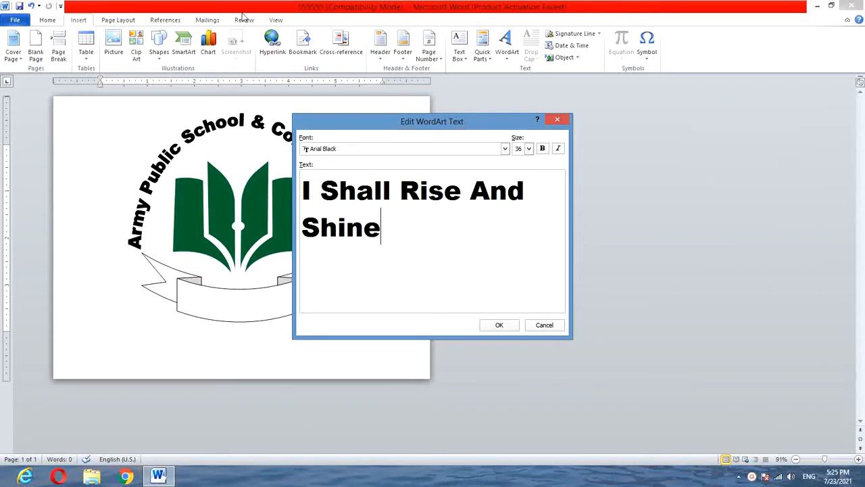
pyautogui.click(499, 325)
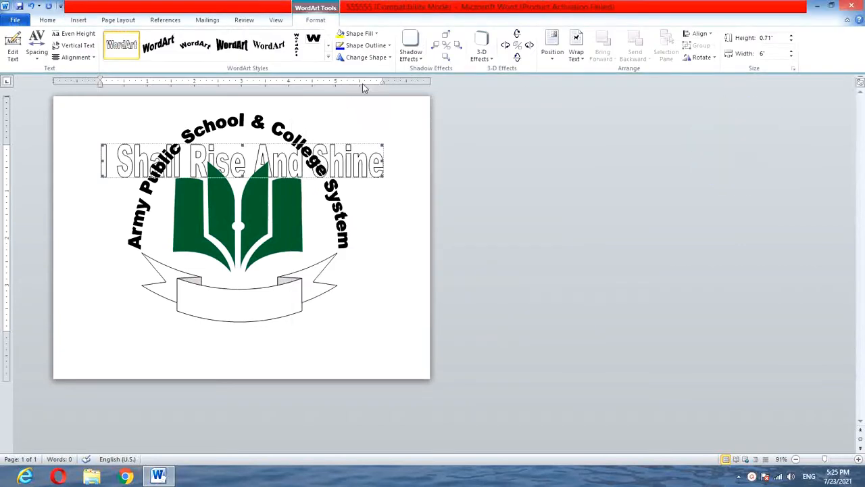
# Fill the motto WordArt with black and change its shape to a downward-arching follow path.
pyautogui.click(358, 33)
pyautogui.click(352, 54)
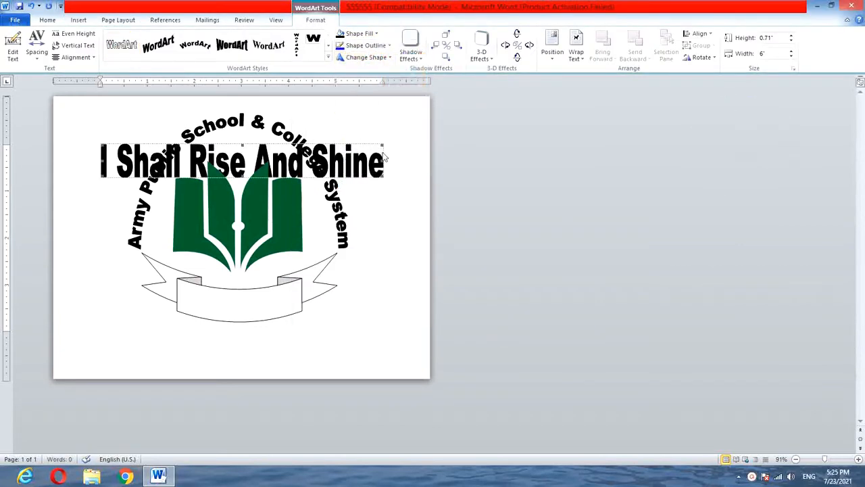
pyautogui.click(352, 56)
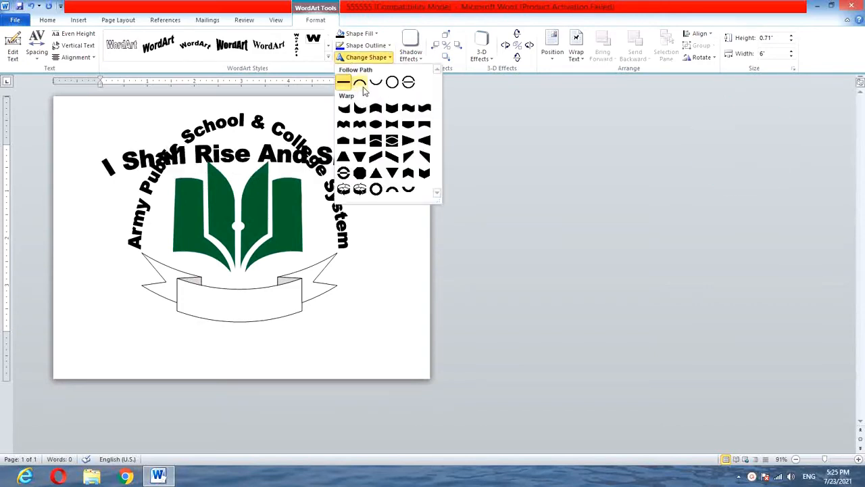
pyautogui.click(358, 81)
# Set the motto's text wrapping to In Front of Text, and move and shrink it to fit the ribbon's middle panel.
pyautogui.click(576, 47)
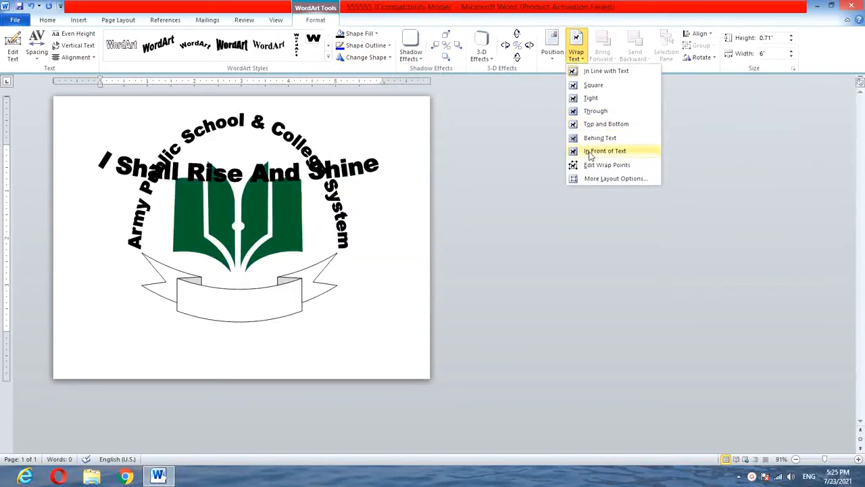
pyautogui.click(598, 156)
pyautogui.moveTo(222, 173); pyautogui.dragTo(228, 306)
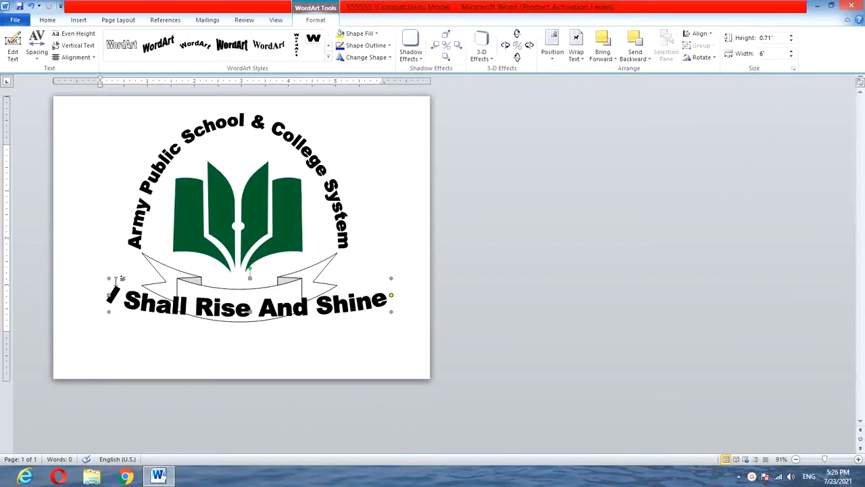
pyautogui.click(144, 268)
pyautogui.click(110, 287)
pyautogui.moveTo(108, 284); pyautogui.dragTo(179, 278)
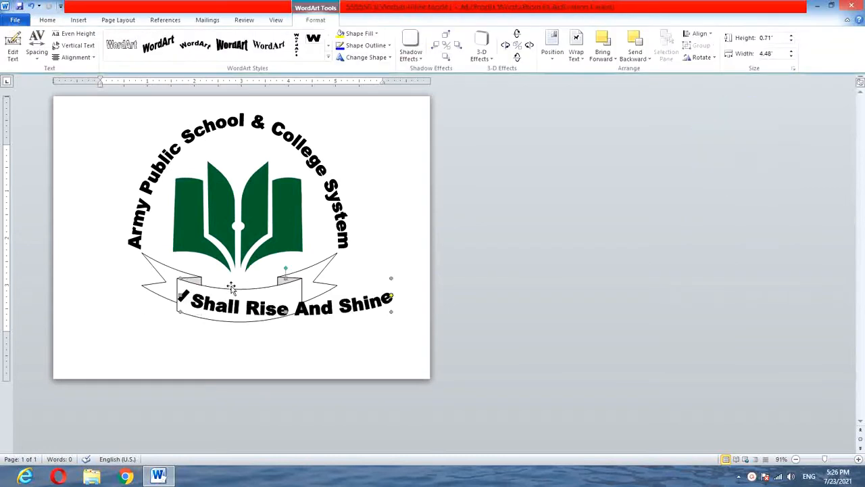
pyautogui.moveTo(338, 285); pyautogui.dragTo(302, 281)
# Give the ribbon a black outline with a weight of 1 pt.
pyautogui.click(319, 289)
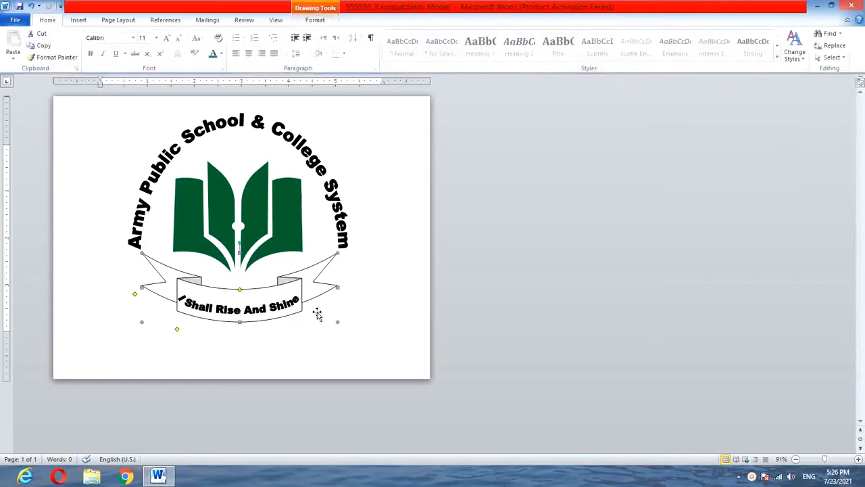
pyautogui.doubleClick(315, 272)
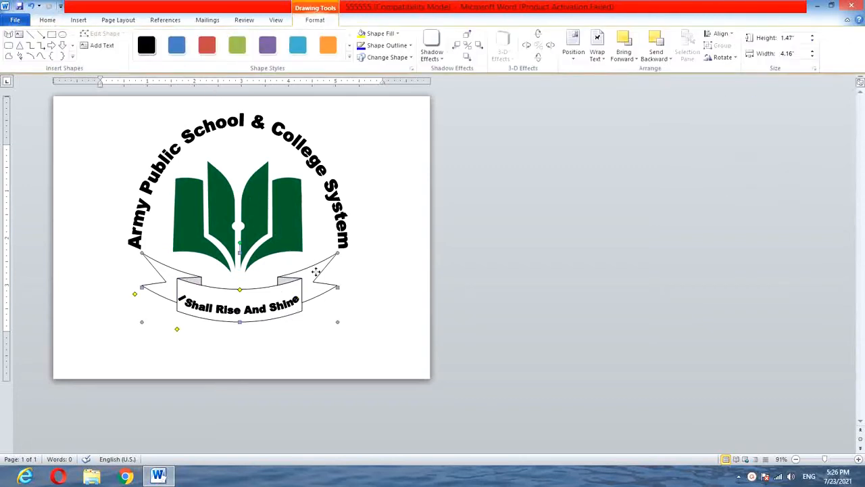
pyautogui.click(379, 46)
pyautogui.click(372, 68)
pyautogui.click(387, 45)
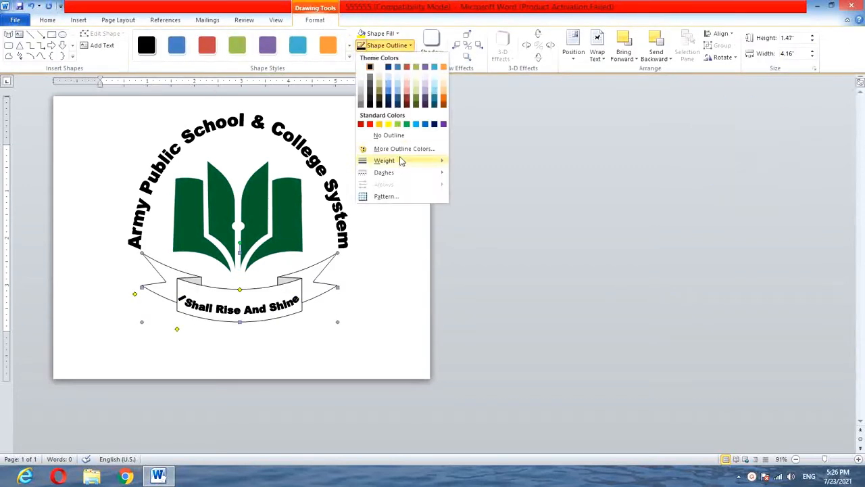
pyautogui.moveTo(382, 160)
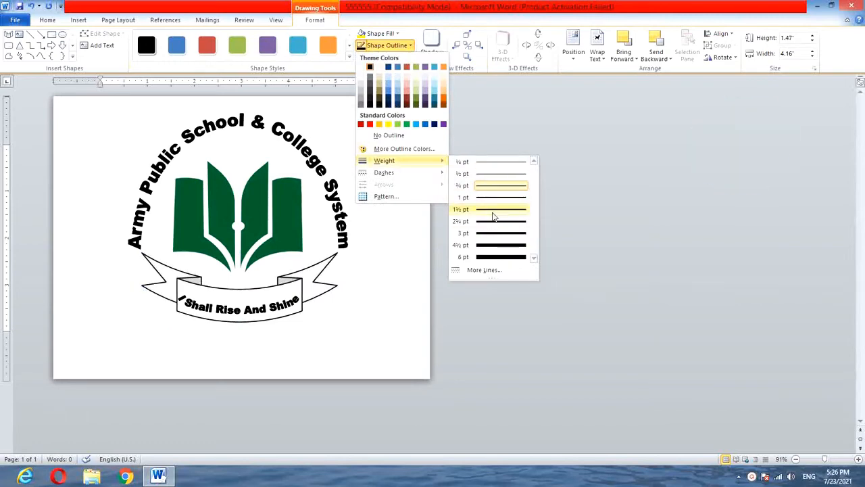
pyautogui.click(493, 199)
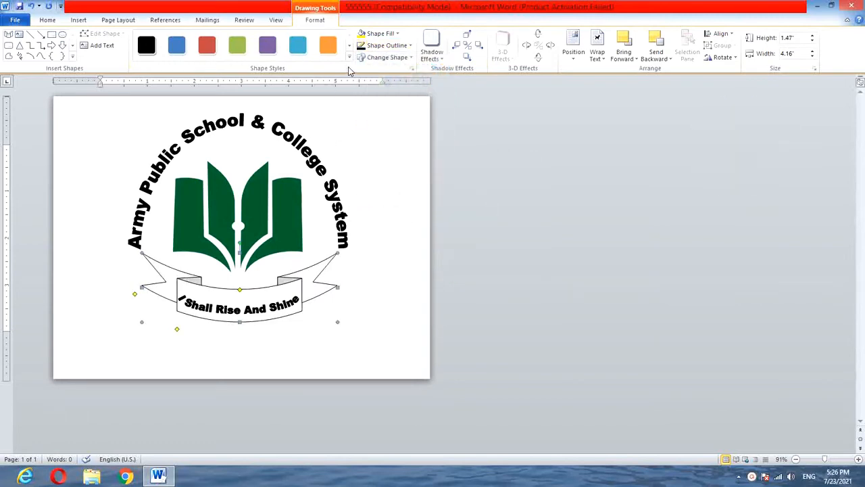
# Increase the ribbon's outline weight to 1½ pt and deselect everything.
pyautogui.click(387, 45)
pyautogui.moveTo(405, 161)
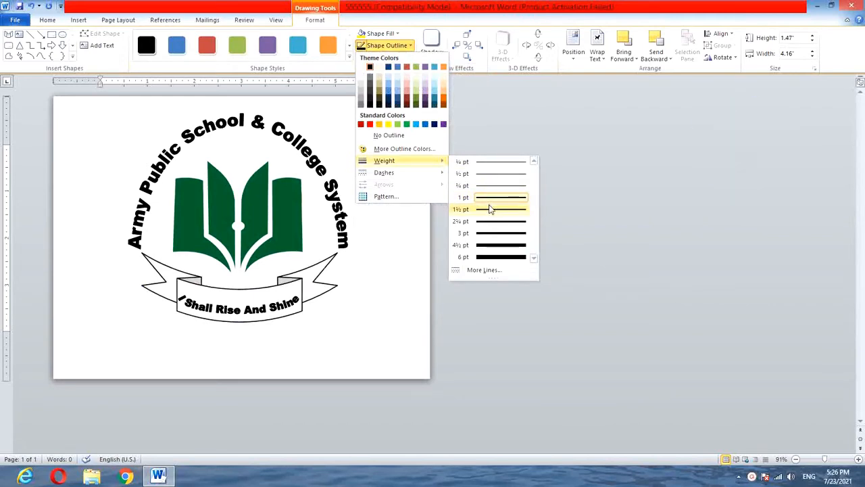
pyautogui.click(490, 209)
pyautogui.click(230, 146)
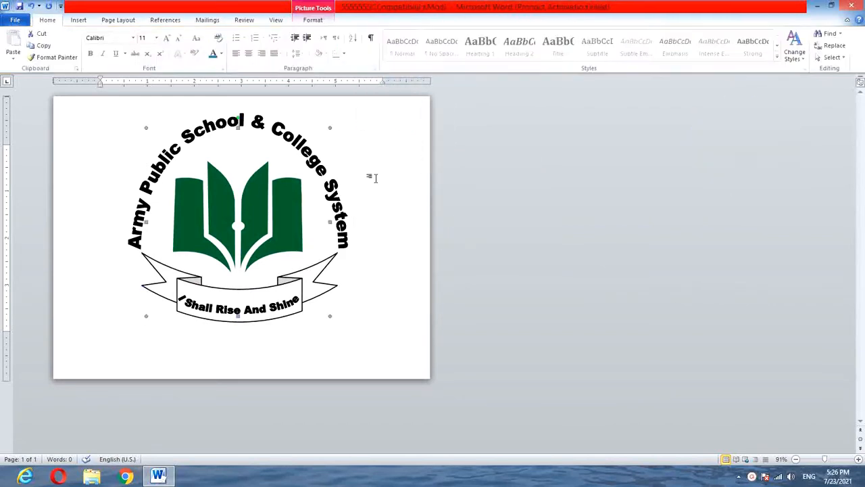
pyautogui.click(375, 178)
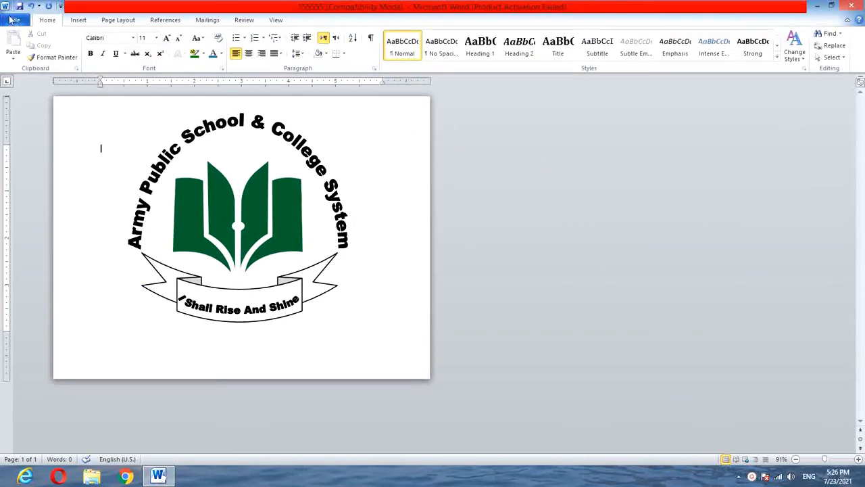
# Draw a text box about 0.56 by 1.25 inches between the arched title and the book, and enter "APSACS" in it.
pyautogui.click(78, 19)
pyautogui.click(459, 51)
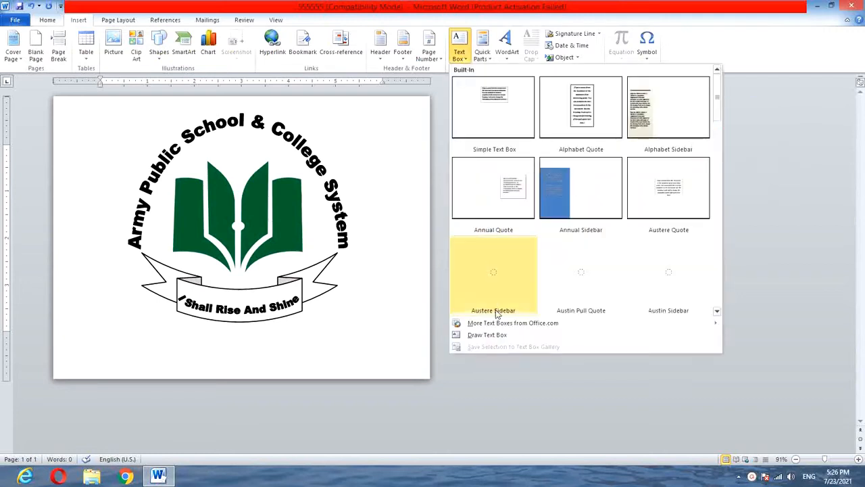
pyautogui.click(498, 333)
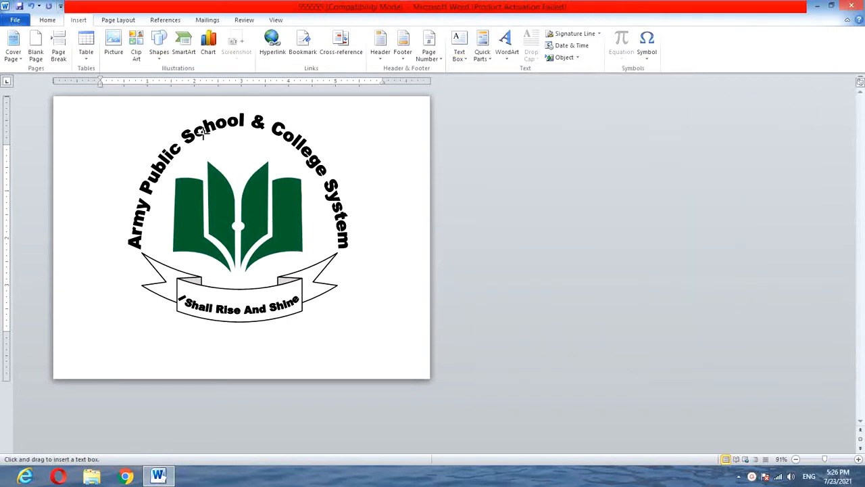
pyautogui.moveTo(208, 133); pyautogui.dragTo(269, 163)
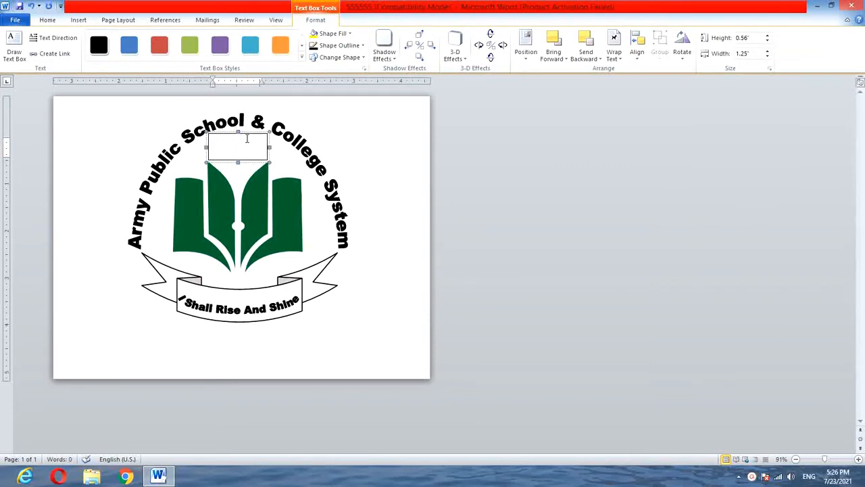
pyautogui.write('APSAC')
# Enlarge the font of the APSACS text by three size increments.
pyautogui.hotkey('shift', 'Left')
pyautogui.hotkey('shift', 'Left')
pyautogui.hotkey('shift', 'Left')
pyautogui.hotkey('shift', 'Left')
pyautogui.hotkey('shift', 'Left')
pyautogui.hotkey('shift', 'Left')
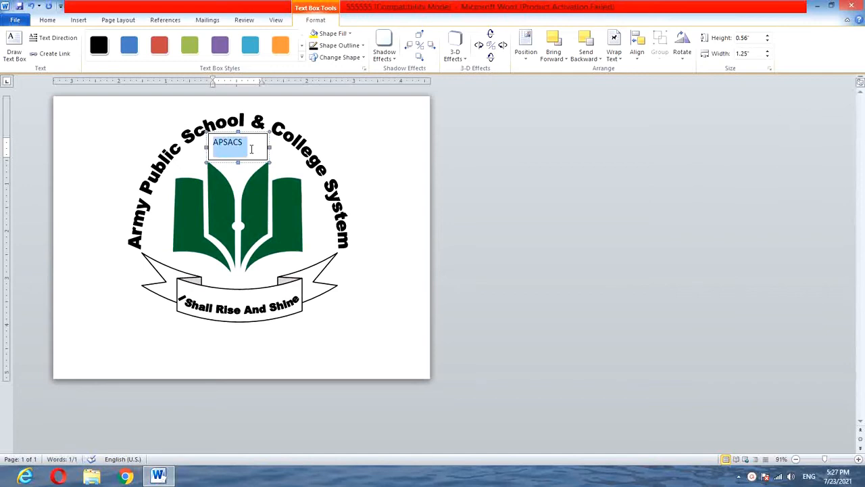
pyautogui.press('Delete')
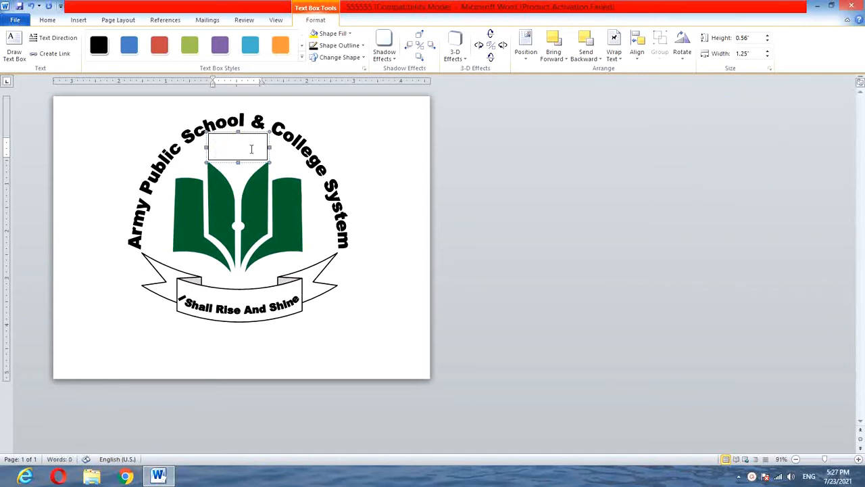
pyautogui.hotkey('ctrl', 'z')
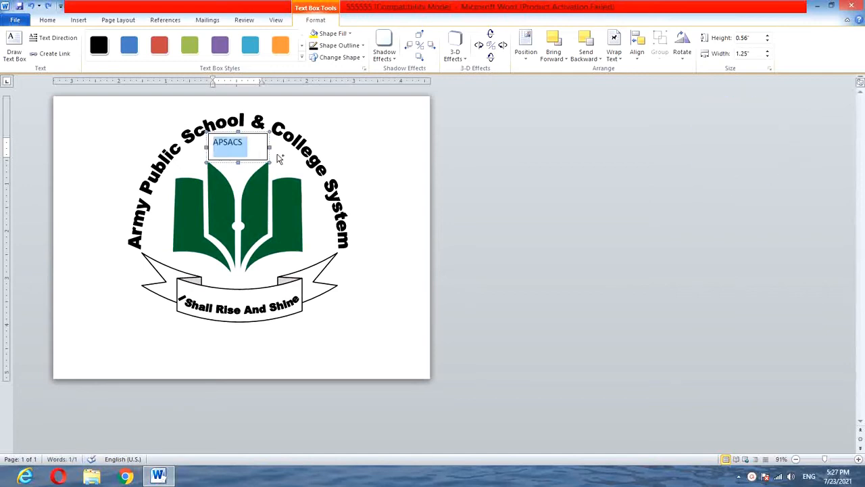
pyautogui.hotkey('ctrl', 'shift', '.')
pyautogui.hotkey('ctrl', 'shift', '.')
pyautogui.hotkey('ctrl', 'shift', '.')
pyautogui.hotkey('ctrl', 'shift', '.')
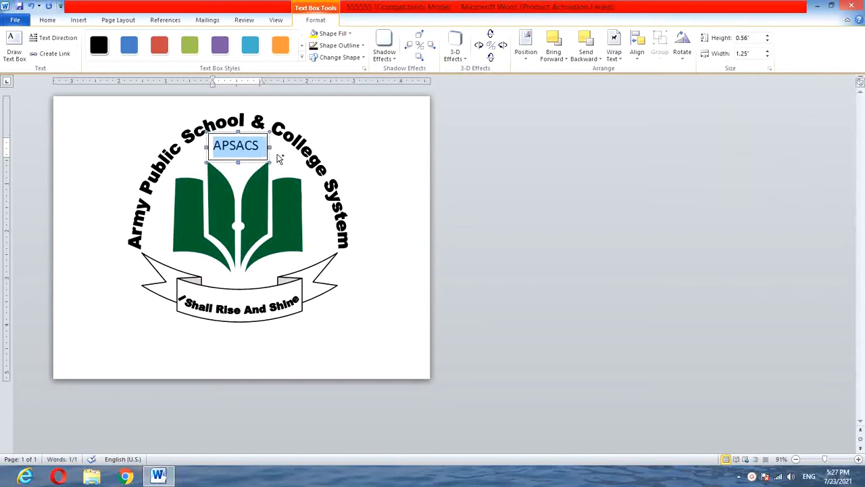
# Make the APSACS text bold at 24 pt and widen its text box to about 1.36 inches.
pyautogui.click(79, 22)
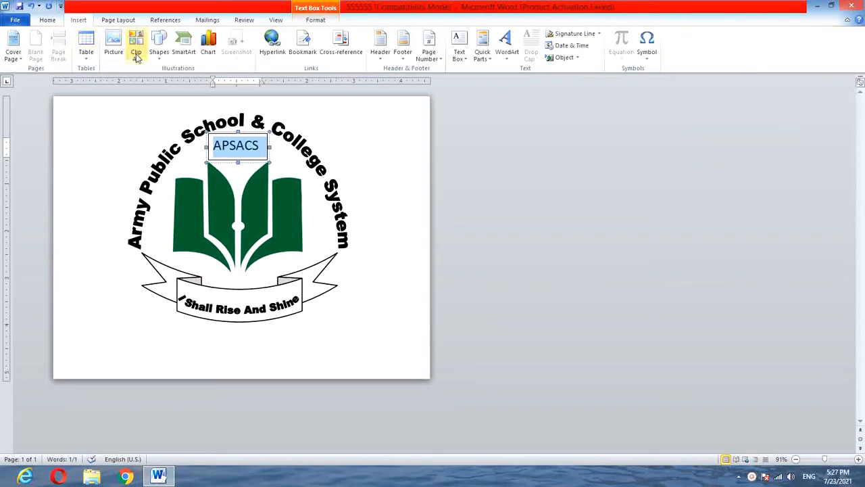
pyautogui.click(49, 22)
pyautogui.click(94, 55)
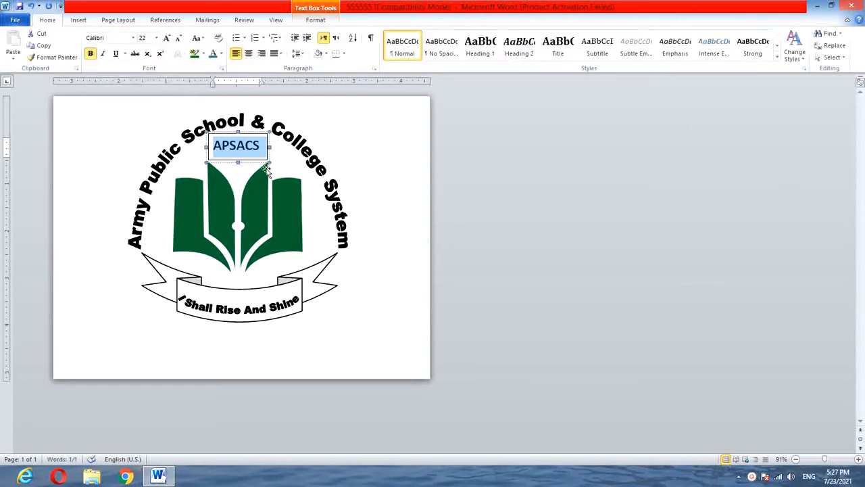
pyautogui.hotkey('ctrl', 'shift', '.')
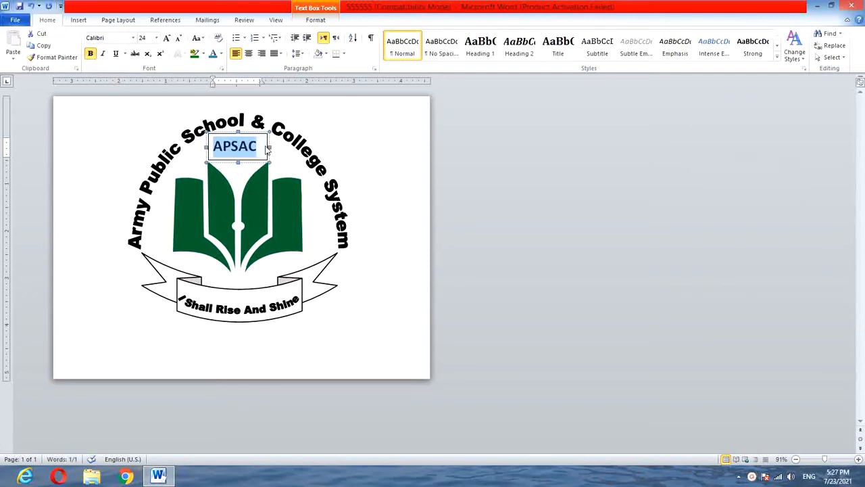
pyautogui.moveTo(270, 150); pyautogui.dragTo(273, 151)
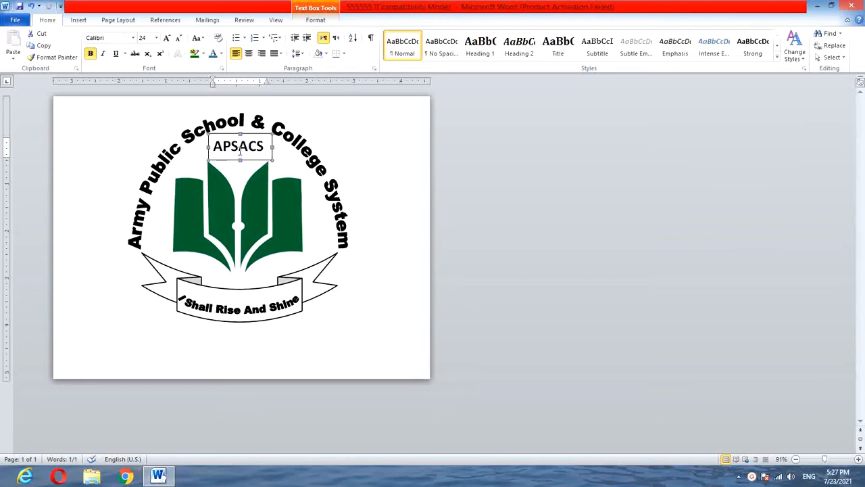
# Remove the outline and fill from the APSACS text box, and deselect it.
pyautogui.click(315, 20)
pyautogui.click(337, 45)
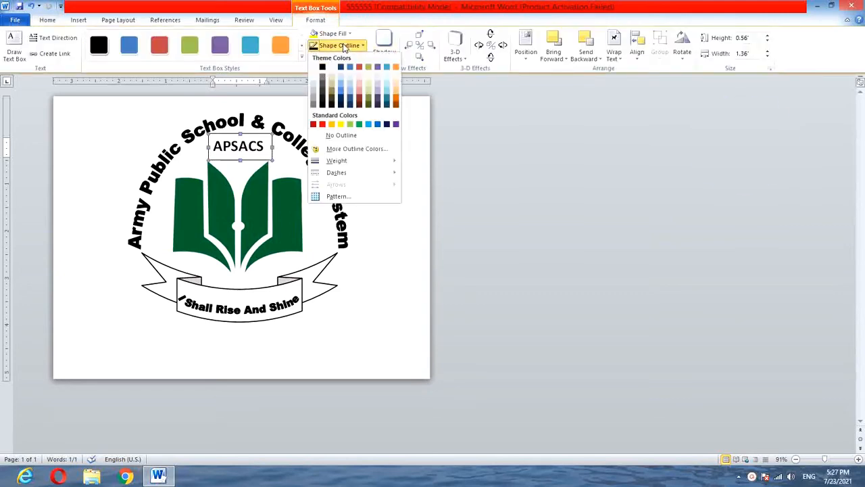
pyautogui.click(324, 136)
pyautogui.click(333, 33)
pyautogui.click(338, 122)
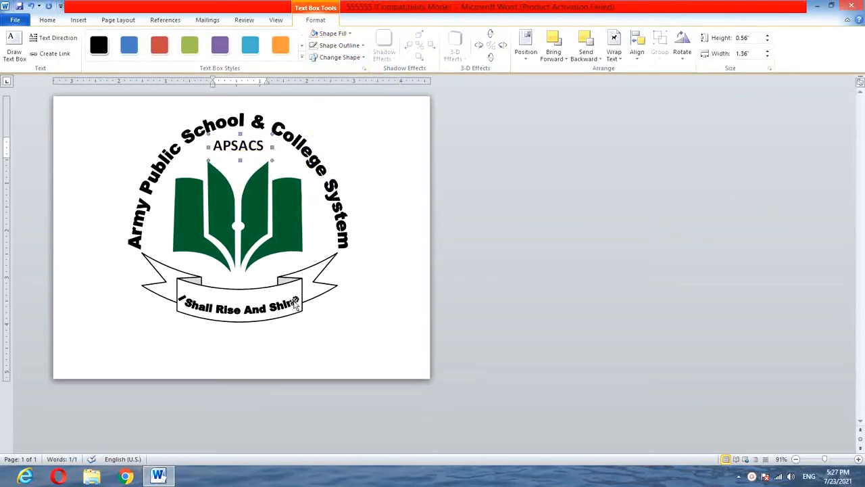
pyautogui.click(328, 320)
# Draw a circle about 4.92 inches in diameter over the logo and shift it slightly left to centre it.
pyautogui.click(78, 20)
pyautogui.click(159, 45)
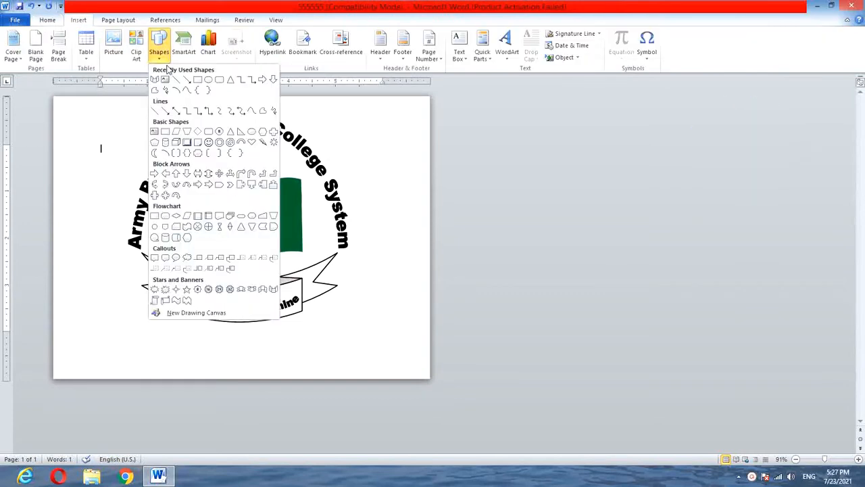
pyautogui.click(175, 79)
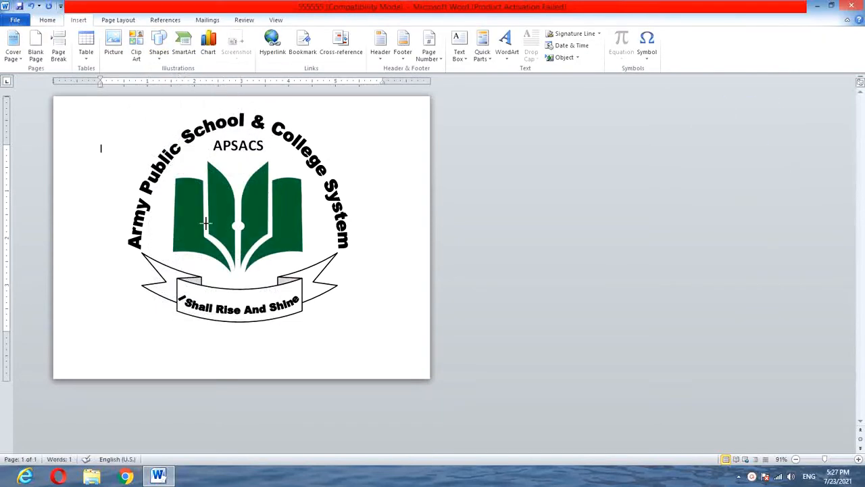
pyautogui.moveTo(132, 110)
pyautogui.mouseDown()
pyautogui.moveTo(363, 305)
pyautogui.moveTo(305, 336)
pyautogui.moveTo(318, 340)
pyautogui.mouseUp()
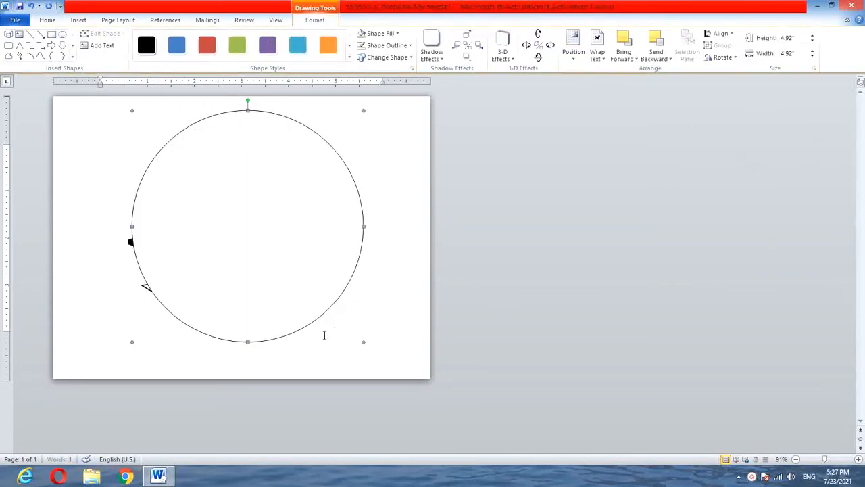
pyautogui.moveTo(328, 291); pyautogui.dragTo(323, 295)
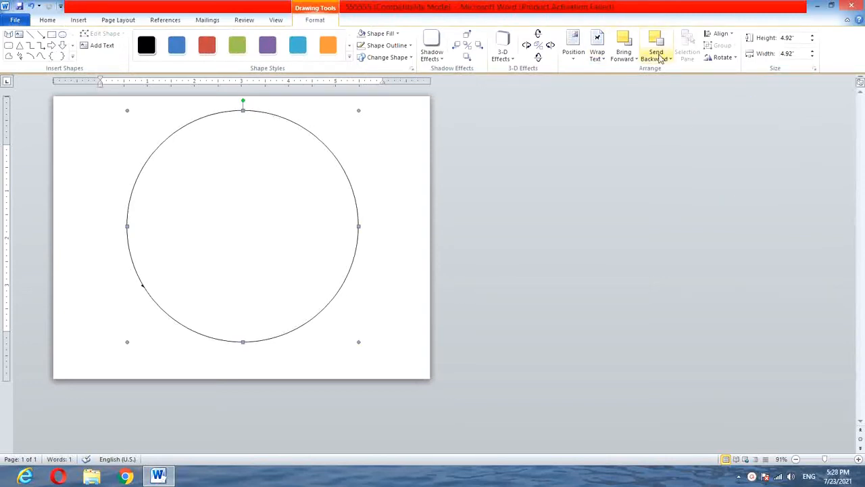
# Send the circle to the back and enlarge it to about 5.04 inches so it encloses the arched title.
pyautogui.click(660, 58)
pyautogui.click(671, 81)
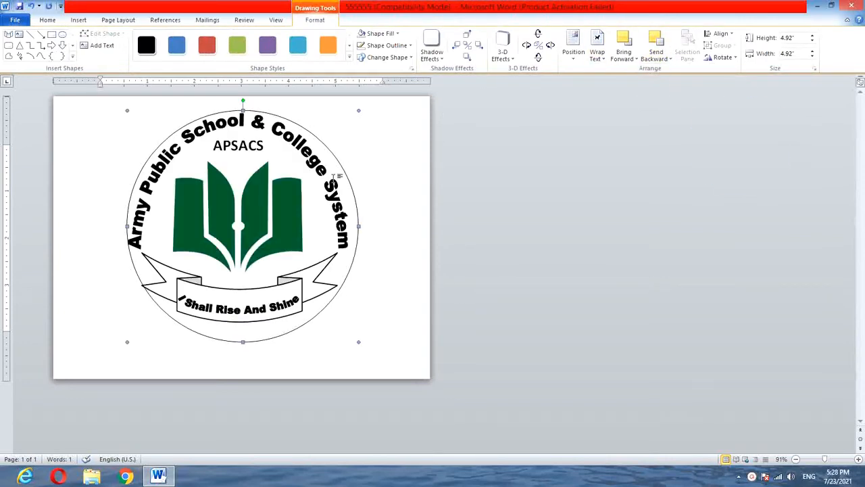
pyautogui.moveTo(120, 346); pyautogui.dragTo(119, 347)
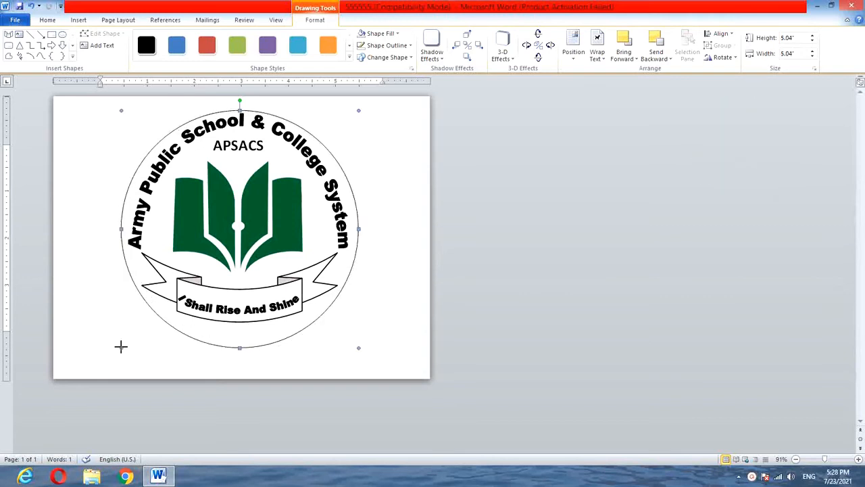
# Fill the circle with a gradient running from dark grey at its top to white at its bottom.
pyautogui.click(382, 47)
pyautogui.click(379, 33)
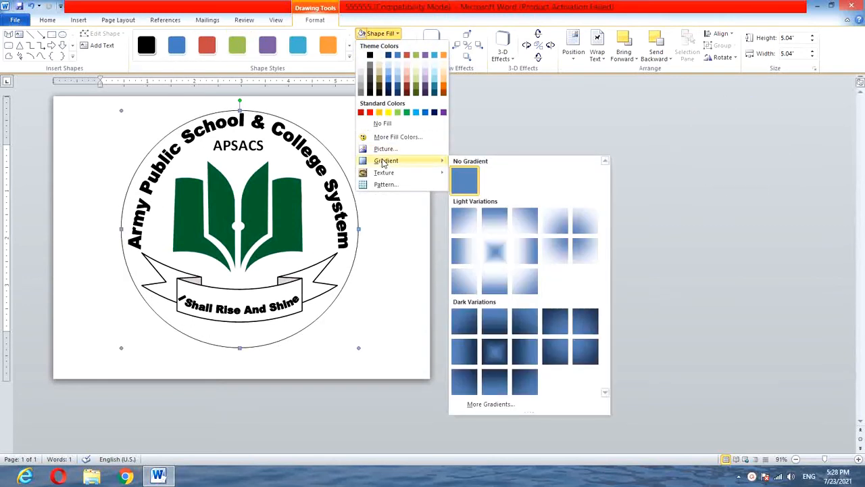
pyautogui.click(364, 65)
pyautogui.click(380, 33)
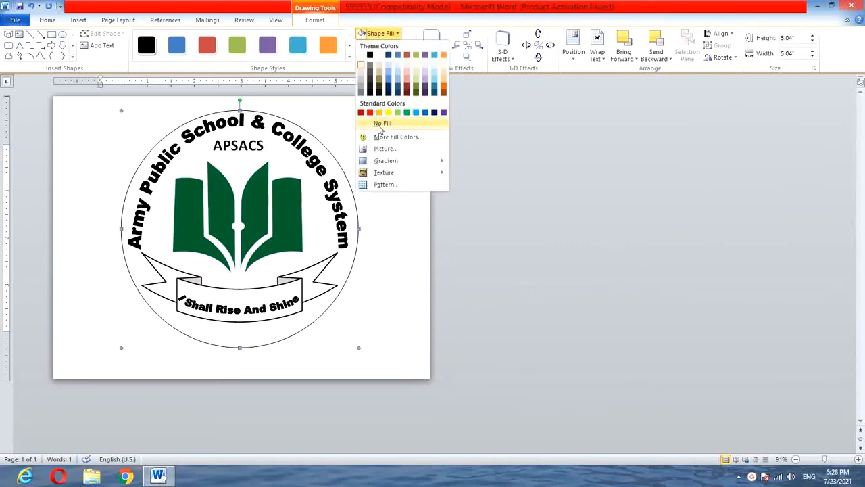
pyautogui.moveTo(390, 164)
pyautogui.click(492, 406)
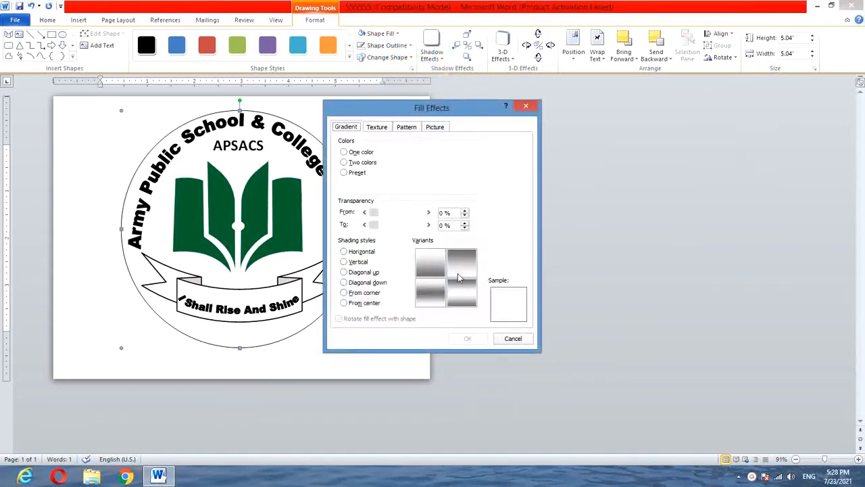
pyautogui.click(459, 276)
pyautogui.click(473, 337)
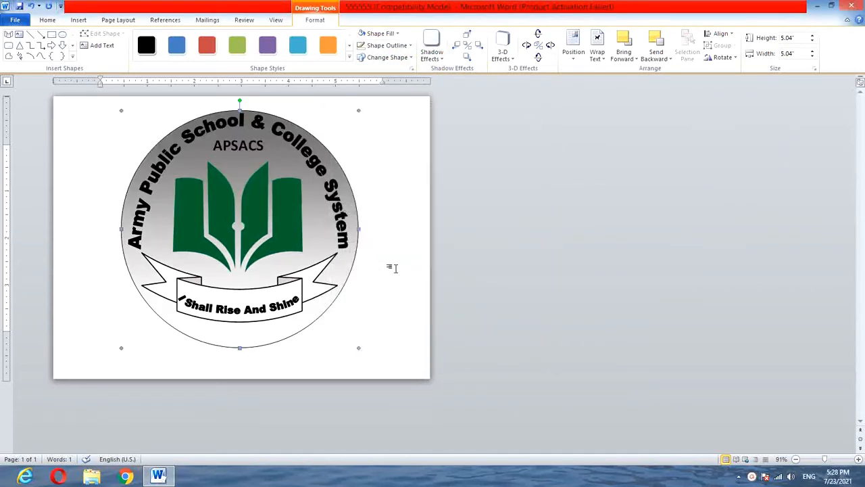
# Give the ribbon a gradient fill from dark grey at its top to white at its bottom, and deselect it.
pyautogui.click(281, 288)
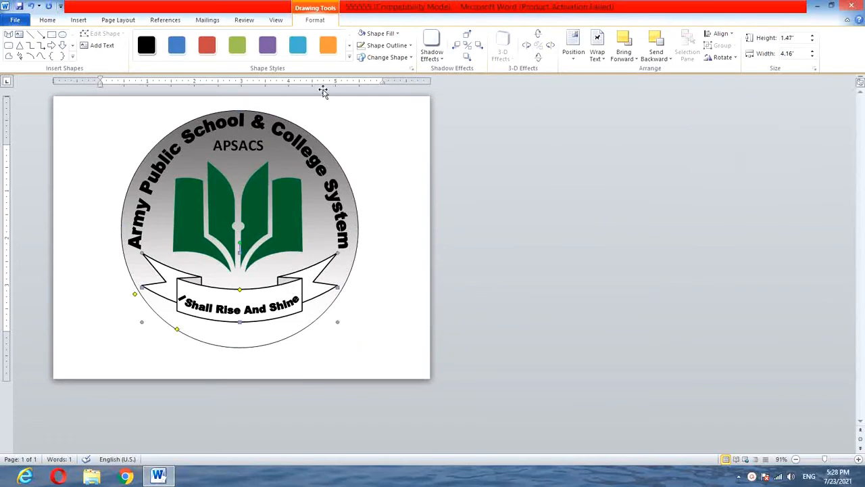
pyautogui.click(368, 33)
pyautogui.click(368, 33)
pyautogui.click(379, 33)
pyautogui.moveTo(388, 160)
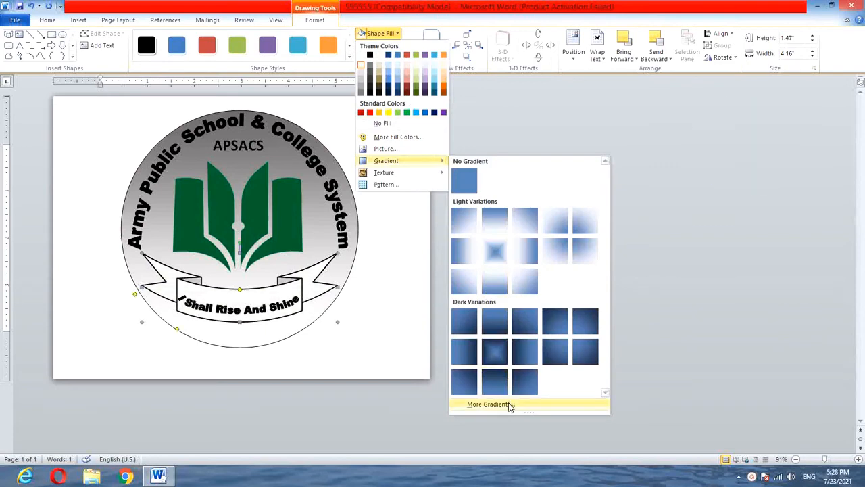
pyautogui.click(488, 404)
pyautogui.click(340, 147)
pyautogui.click(469, 340)
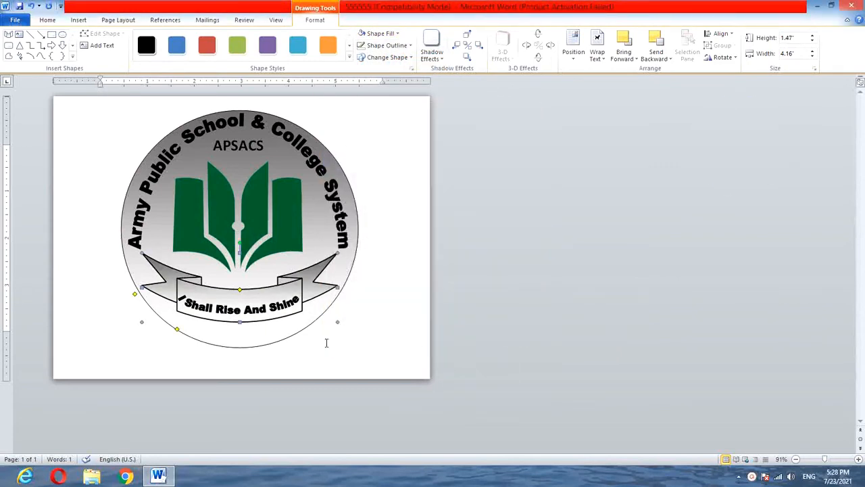
pyautogui.click(348, 350)
# Draw a rectangle over the whole page and stretch it past the page edges to about 6.12 by 8.18 inches.
pyautogui.click(79, 19)
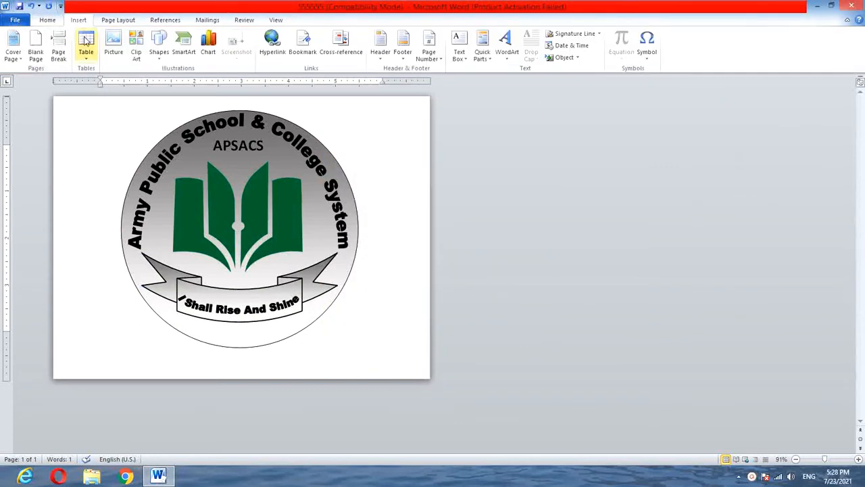
pyautogui.click(158, 47)
pyautogui.click(188, 81)
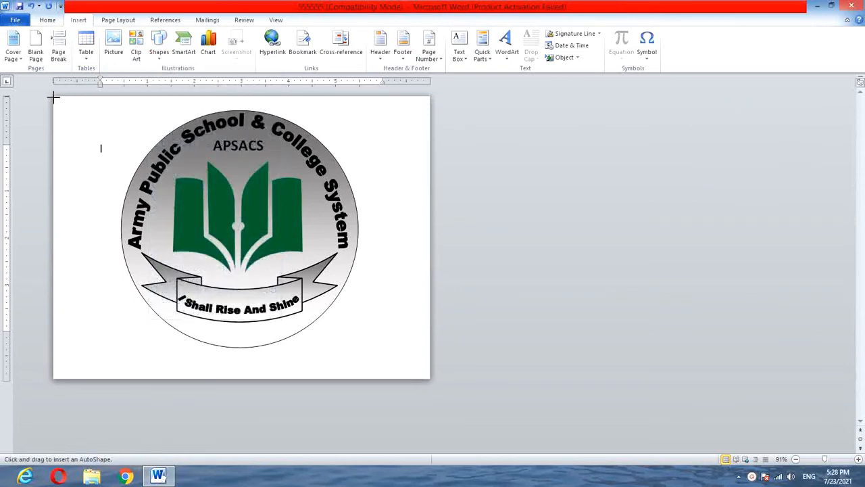
pyautogui.moveTo(53, 97)
pyautogui.mouseDown()
pyautogui.moveTo(388, 338)
pyautogui.moveTo(430, 379)
pyautogui.mouseUp()
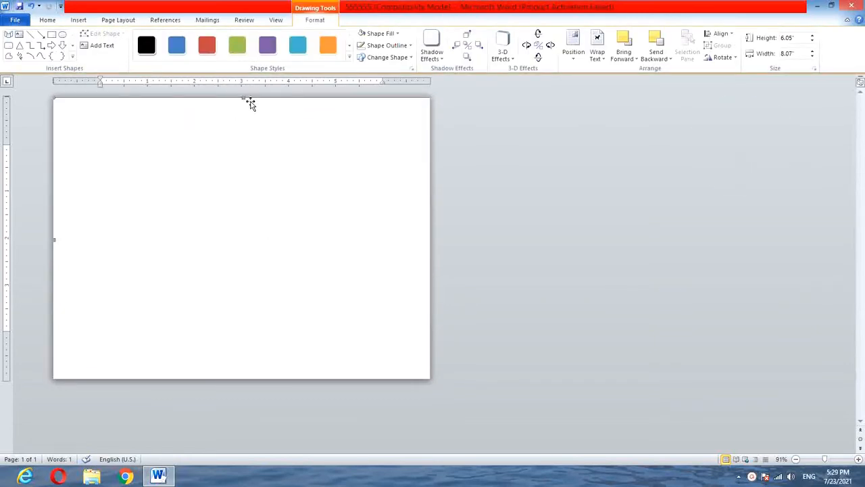
pyautogui.moveTo(243, 98); pyautogui.dragTo(243, 94)
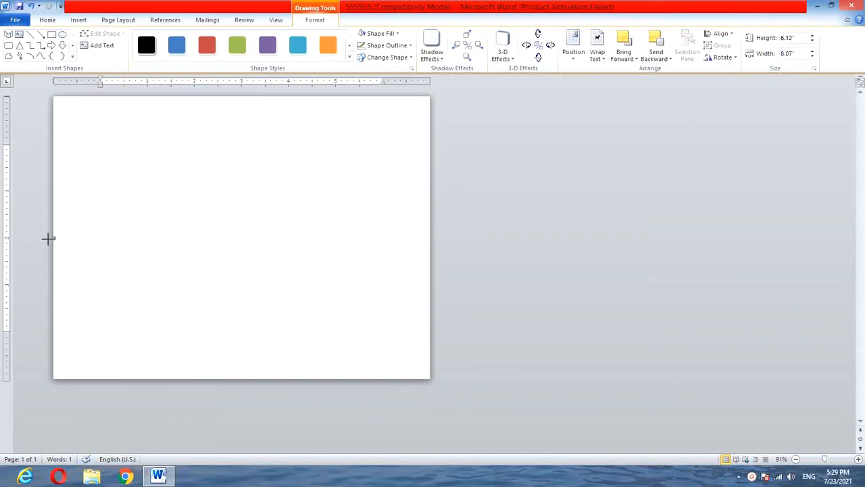
pyautogui.moveTo(48, 239); pyautogui.dragTo(48, 238)
# Send the page-sized rectangle to the back and fill it with the green marble texture.
pyautogui.click(662, 60)
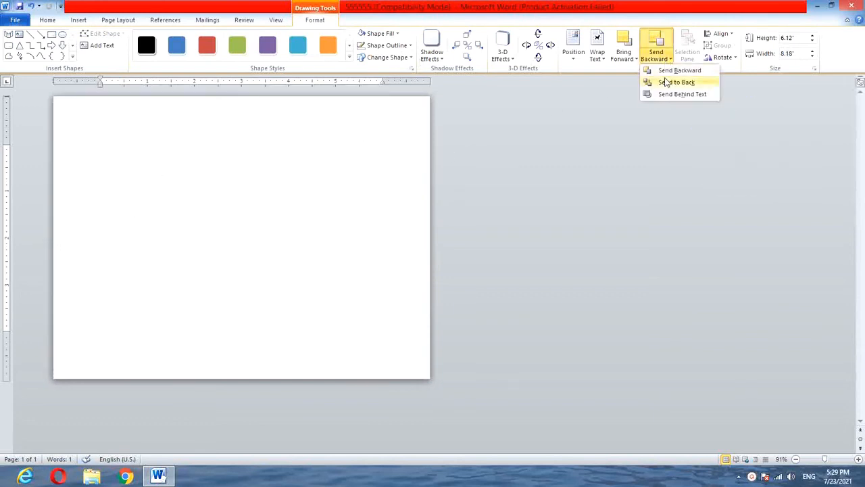
pyautogui.click(669, 81)
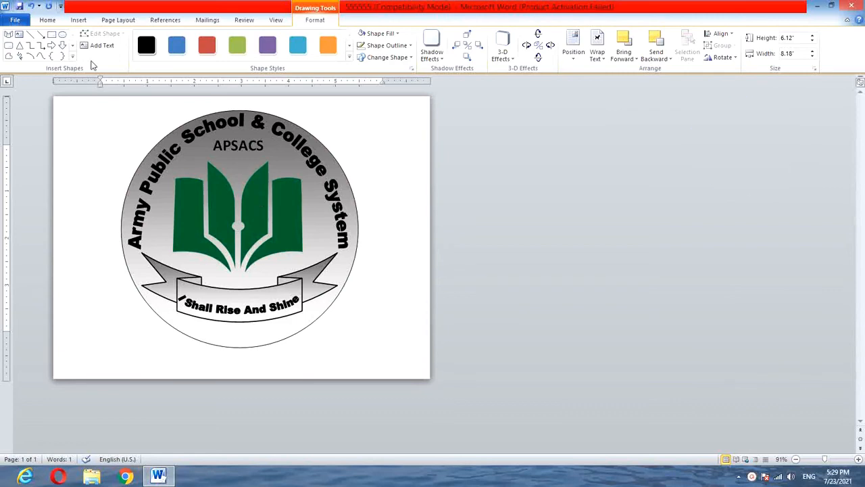
pyautogui.click(378, 34)
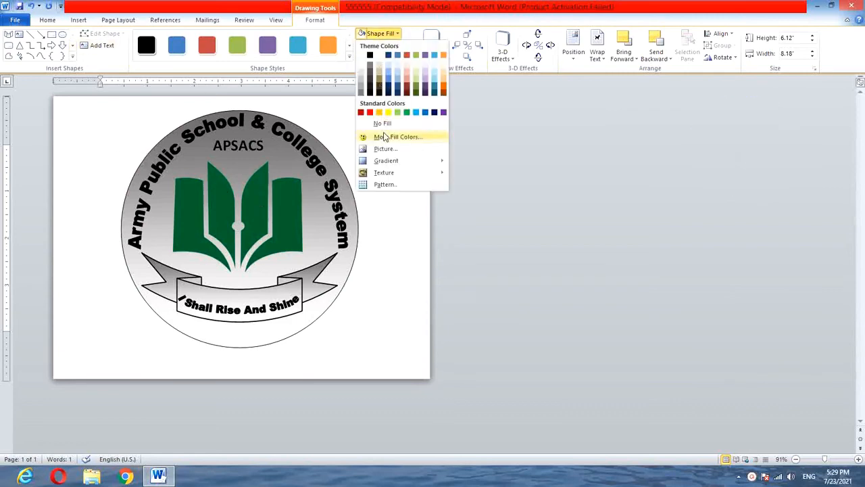
pyautogui.moveTo(384, 172)
pyautogui.click(469, 277)
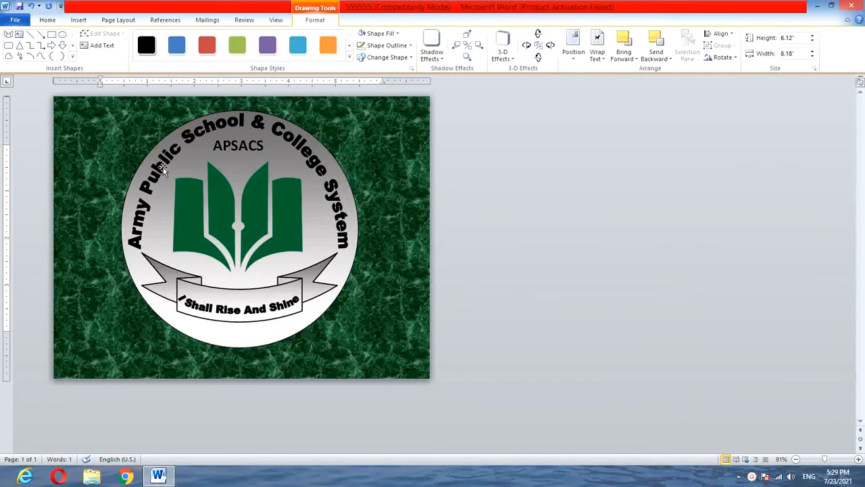
# Group the arched title, APSACS text, book, circle, ribbon and motto, and move the group slightly down and to the right.
pyautogui.keyDown('shift'); pyautogui.click(163, 168); pyautogui.keyUp('shift')
pyautogui.keyDown('shift'); pyautogui.click(218, 211); pyautogui.keyUp('shift')
pyautogui.keyDown('shift'); pyautogui.click(218, 211); pyautogui.keyUp('shift')
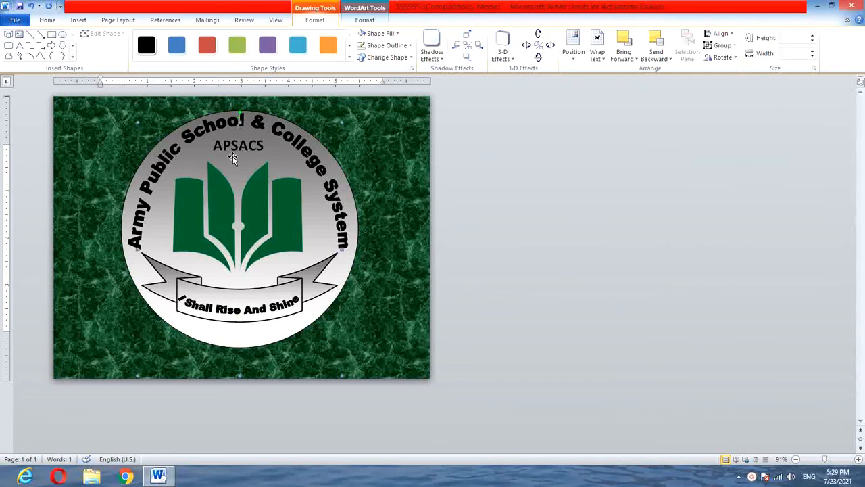
pyautogui.click(236, 169)
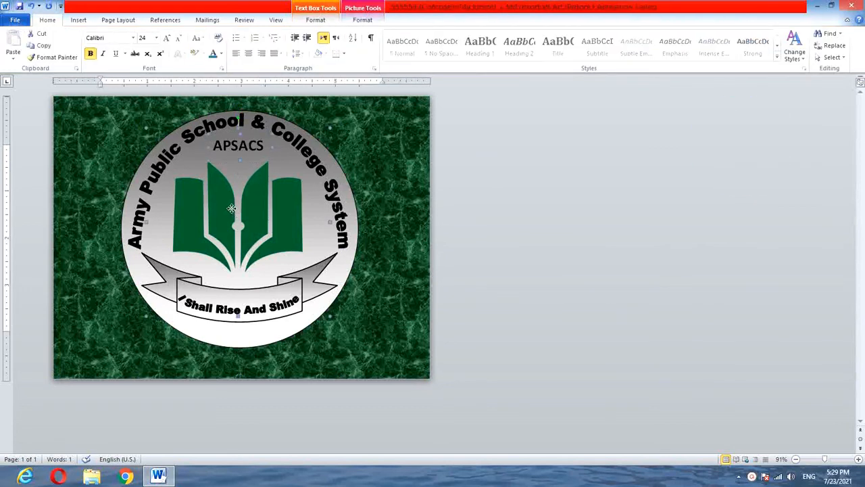
pyautogui.keyDown('shift'); pyautogui.click(271, 221); pyautogui.keyUp('shift')
pyautogui.keyDown('shift'); pyautogui.click(345, 236); pyautogui.keyUp('shift')
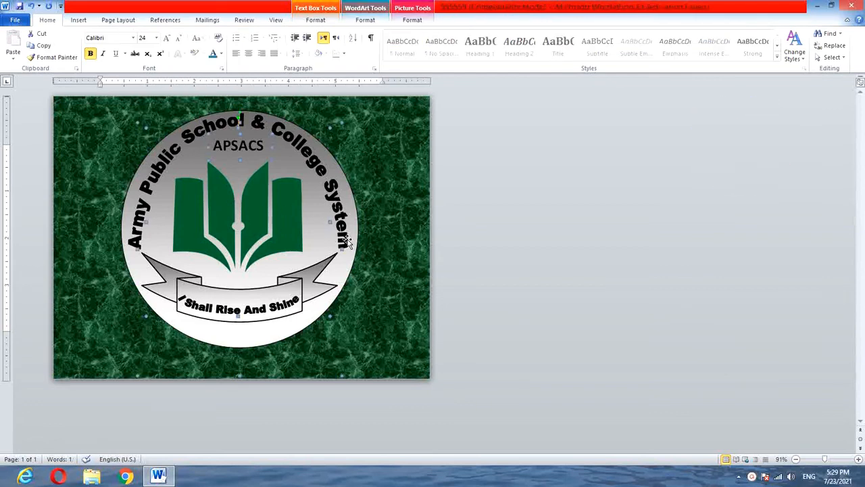
pyautogui.keyDown('shift'); pyautogui.click(352, 224); pyautogui.keyUp('shift')
pyautogui.keyDown('shift'); pyautogui.click(298, 289); pyautogui.keyUp('shift')
pyautogui.keyDown('shift'); pyautogui.click(260, 313); pyautogui.keyUp('shift')
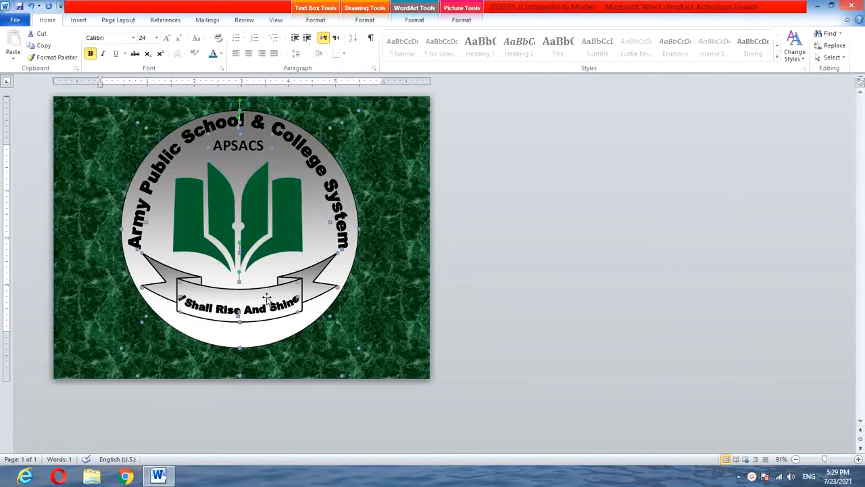
pyautogui.rightClick(259, 311)
pyautogui.moveTo(286, 365)
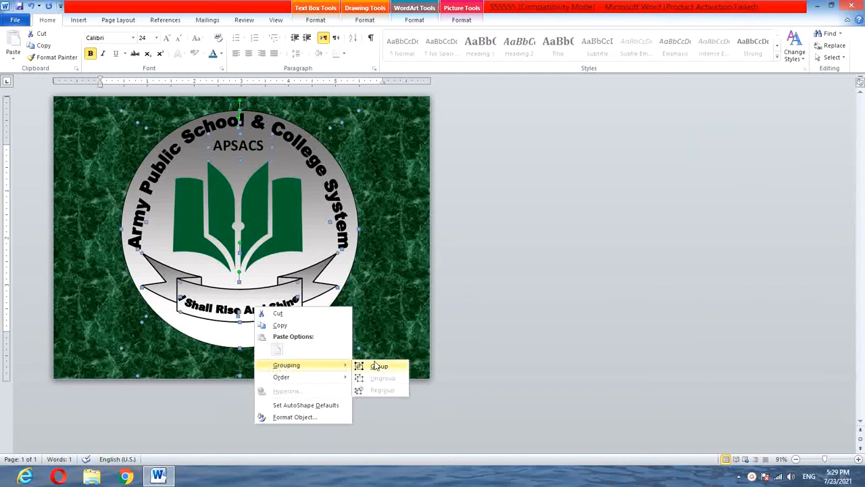
pyautogui.click(379, 365)
pyautogui.moveTo(285, 299); pyautogui.dragTo(298, 305)
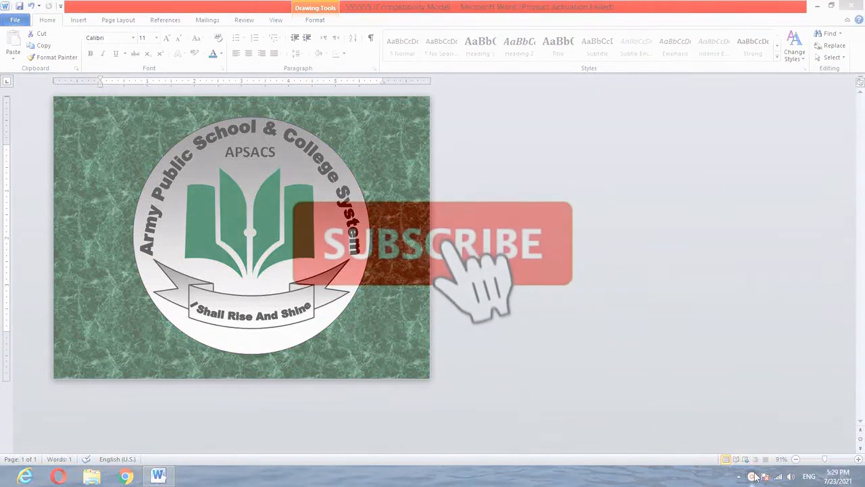
pyautogui.click(752, 477)
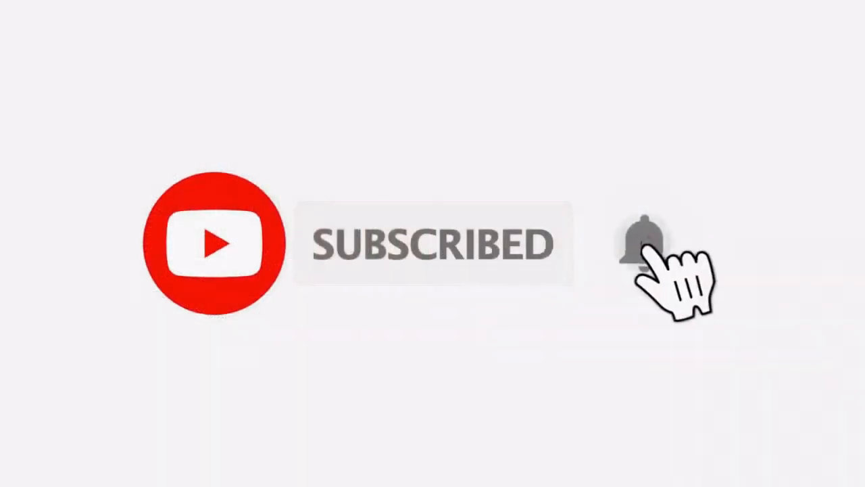